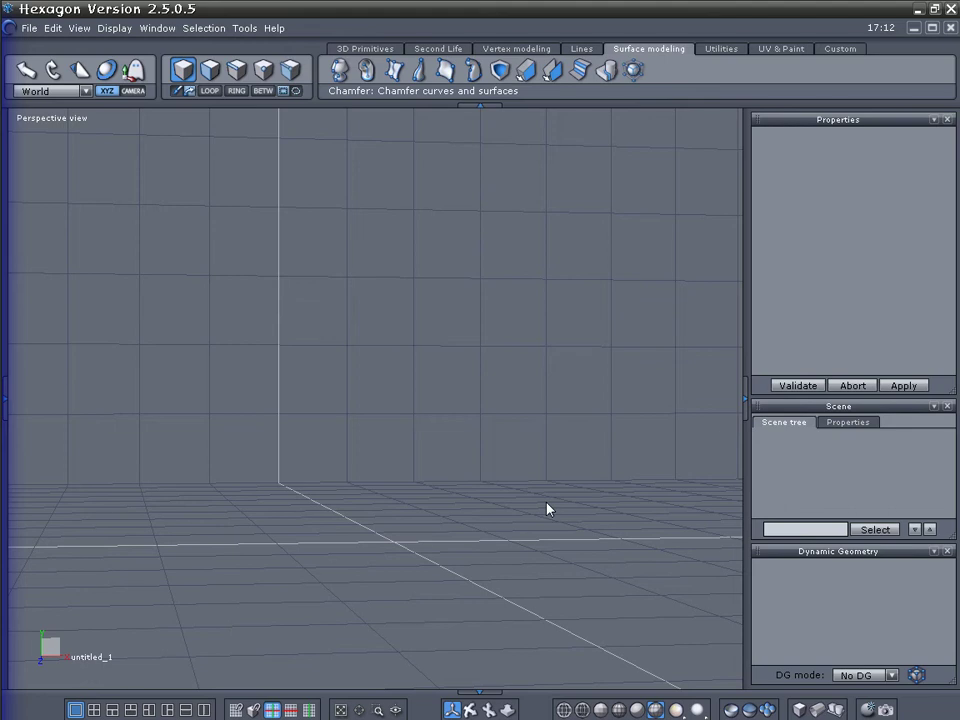
click(373, 53)
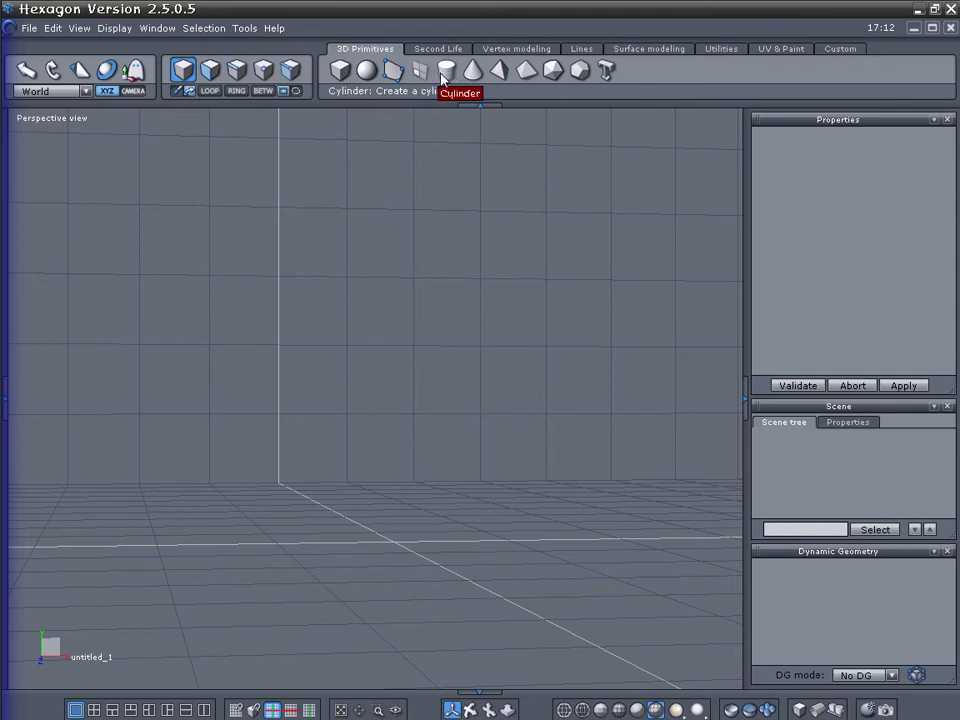
click(790, 49)
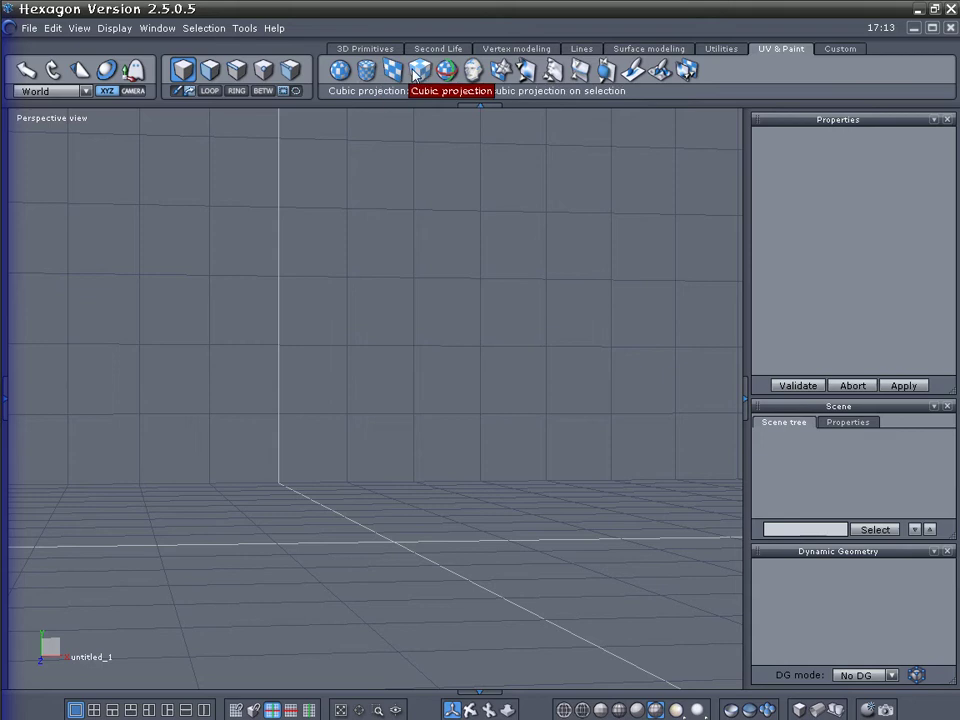
click(352, 50)
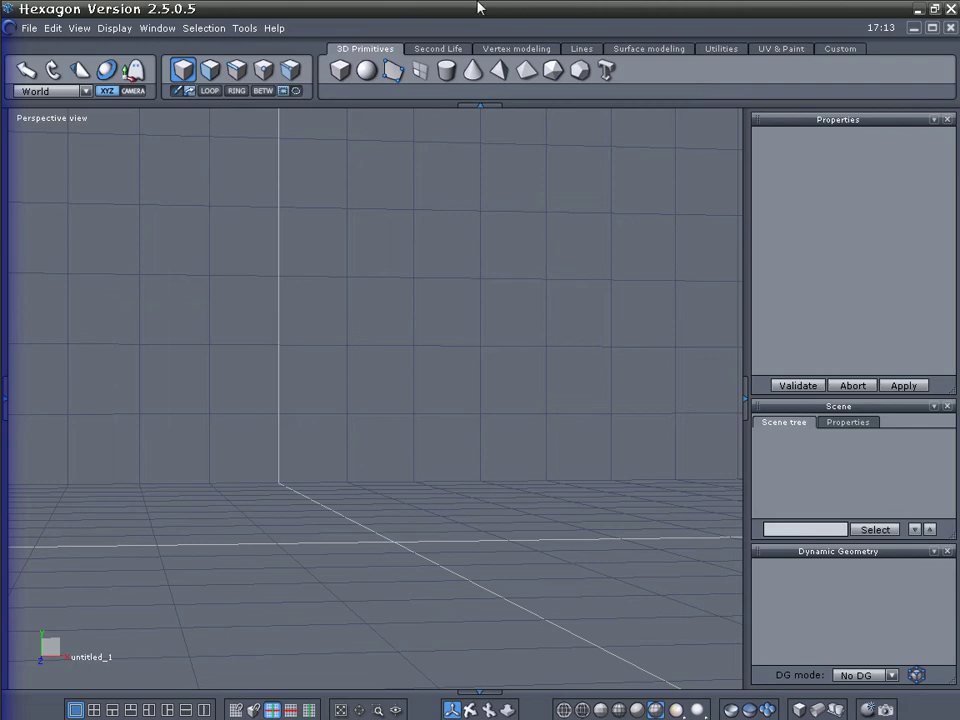
click(392, 70)
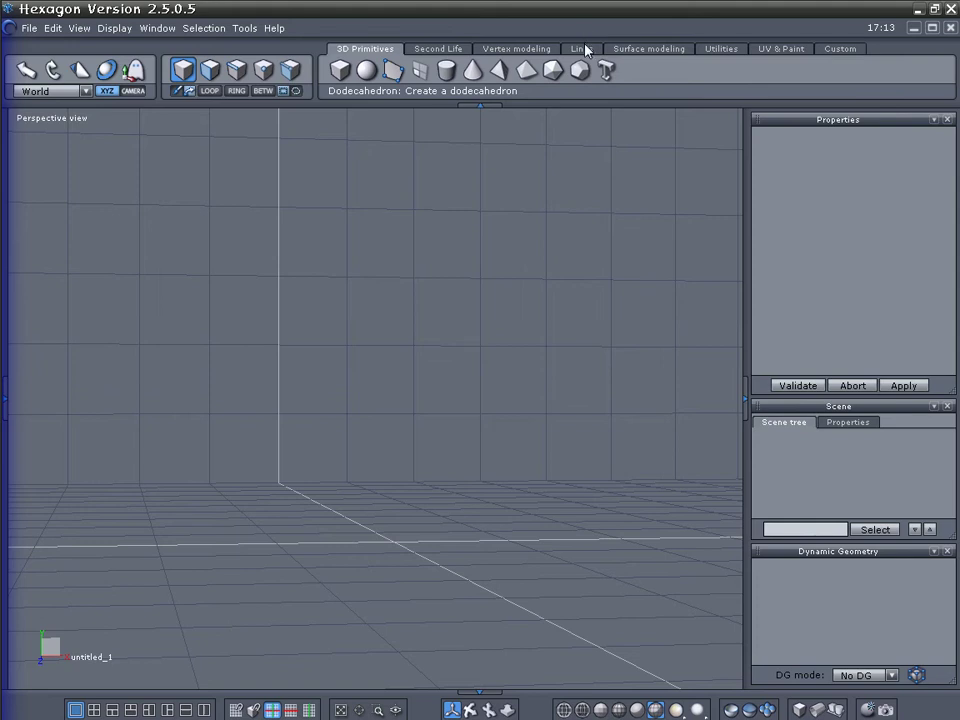
click(455, 51)
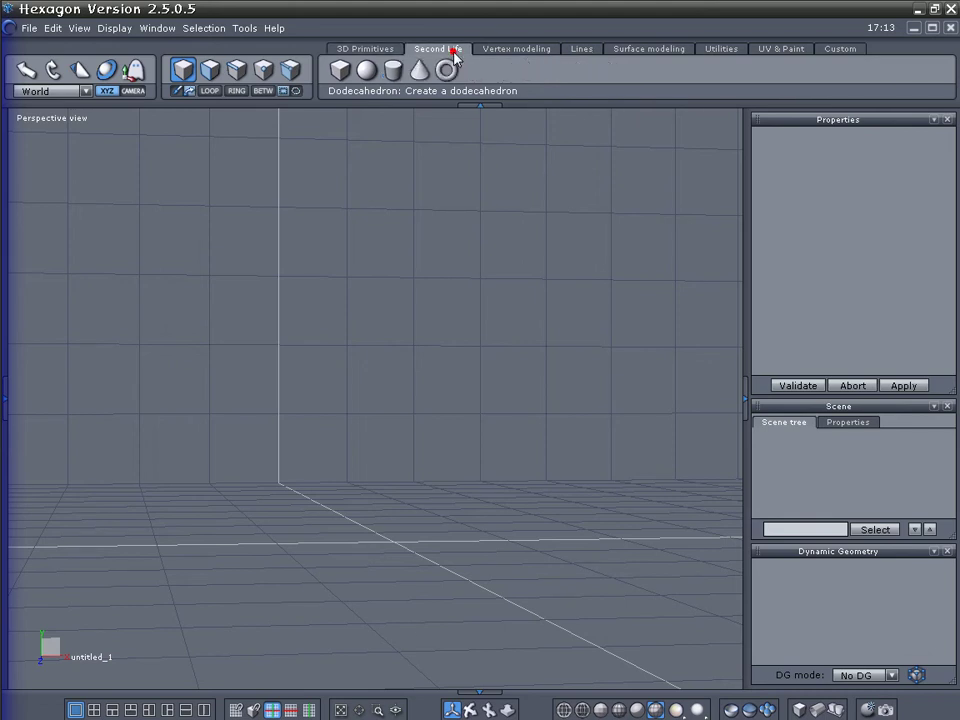
click(476, 50)
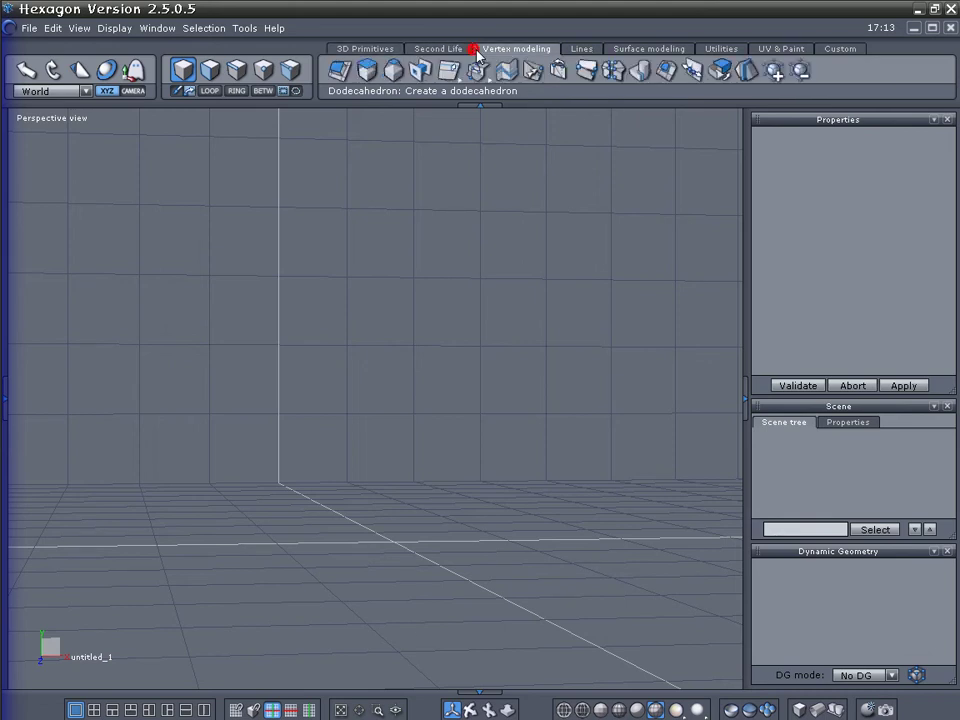
Draw a helix curve based at the grid origin, about 12.1 units high with an end radius of about 6.2
click(578, 50)
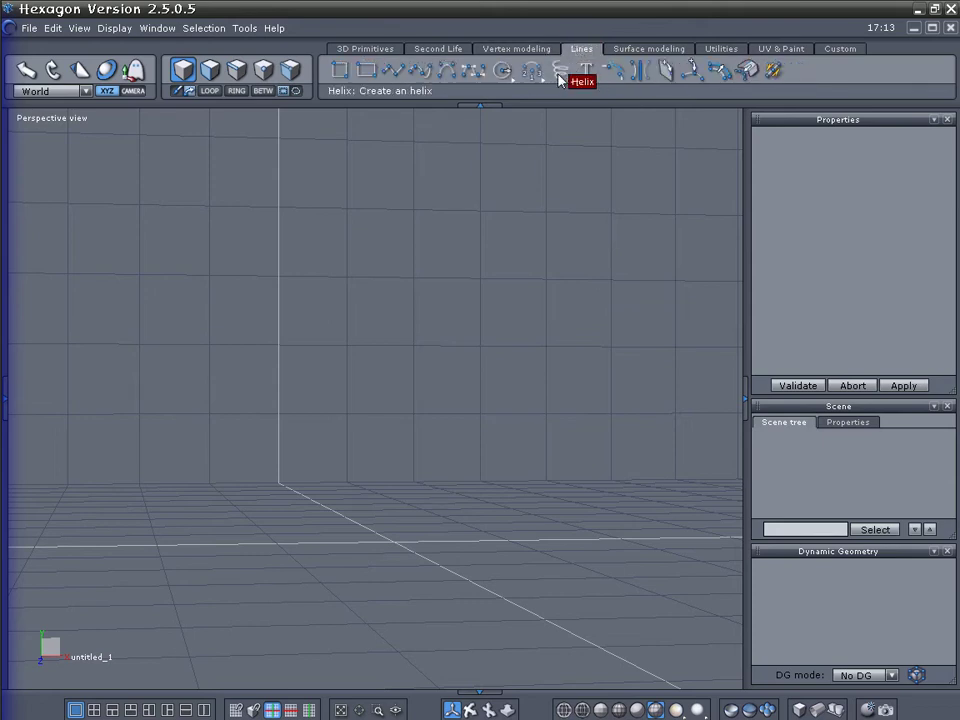
click(559, 75)
click(394, 551)
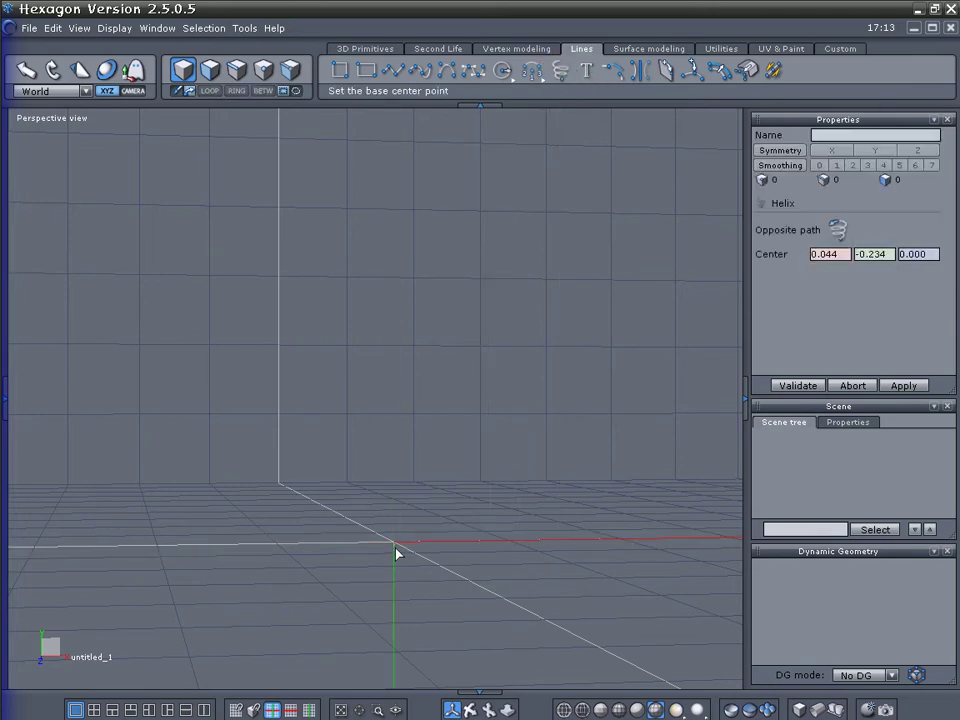
mouse_move(394, 549)
mouse_down()
mouse_move(373, 531)
mouse_move(228, 527)
mouse_move(229, 516)
mouse_up()
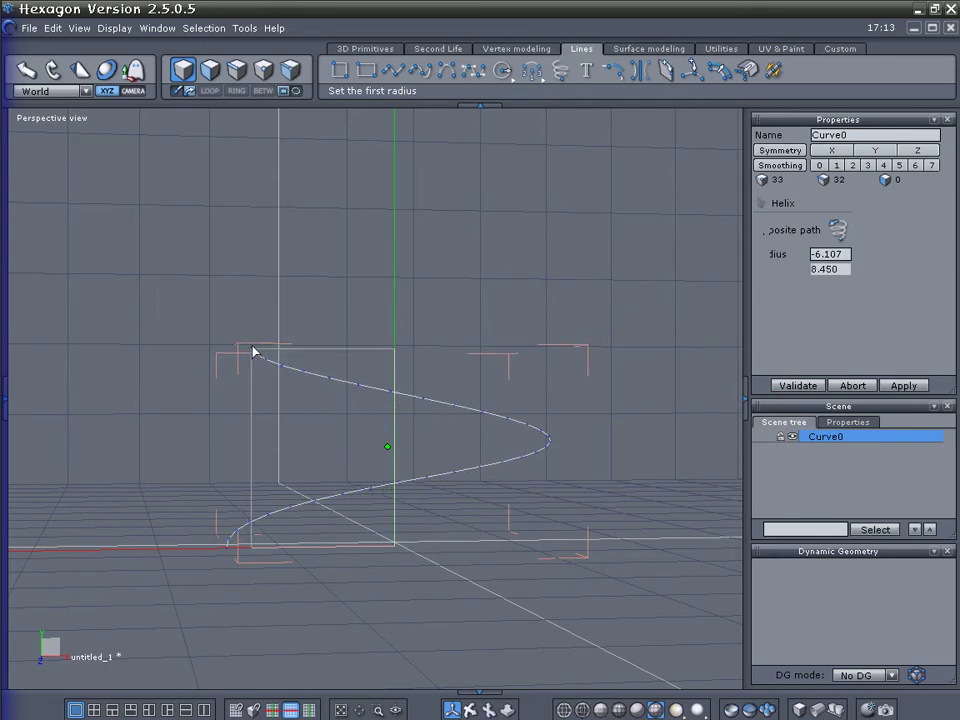
click(252, 267)
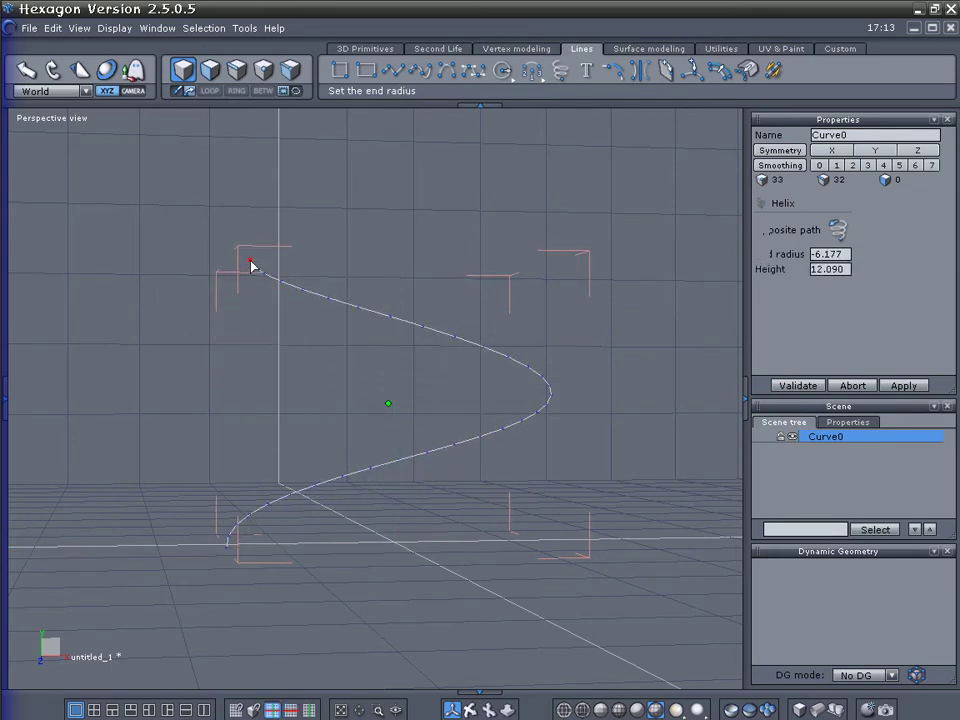
click(245, 288)
Set the helix to 2 slices and validate the curve
click(832, 255)
key(BackSpace)
text(2)
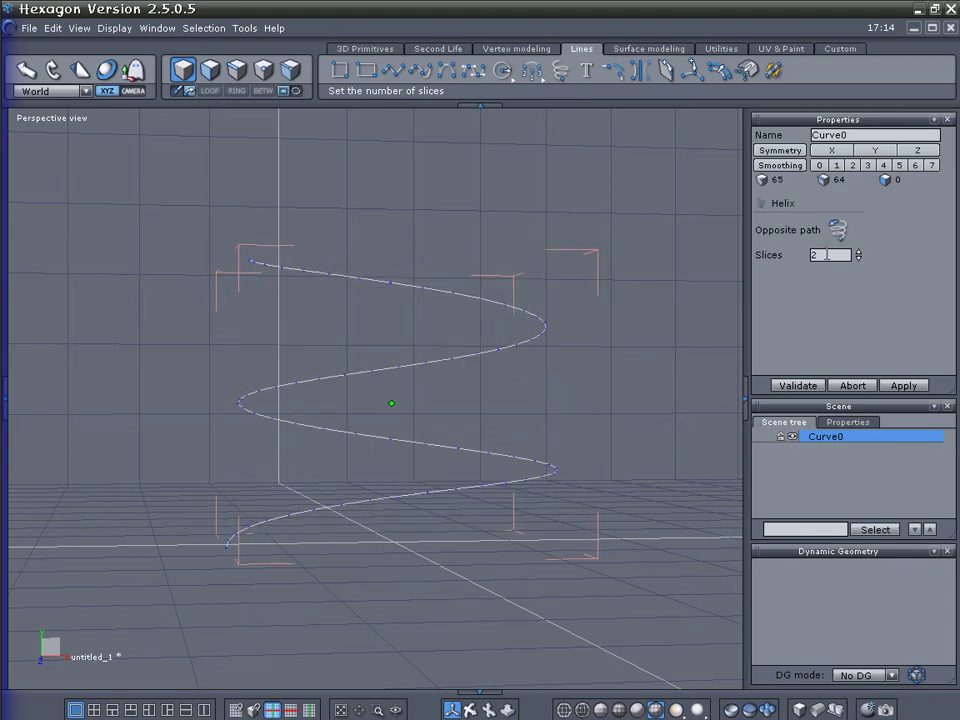
click(797, 385)
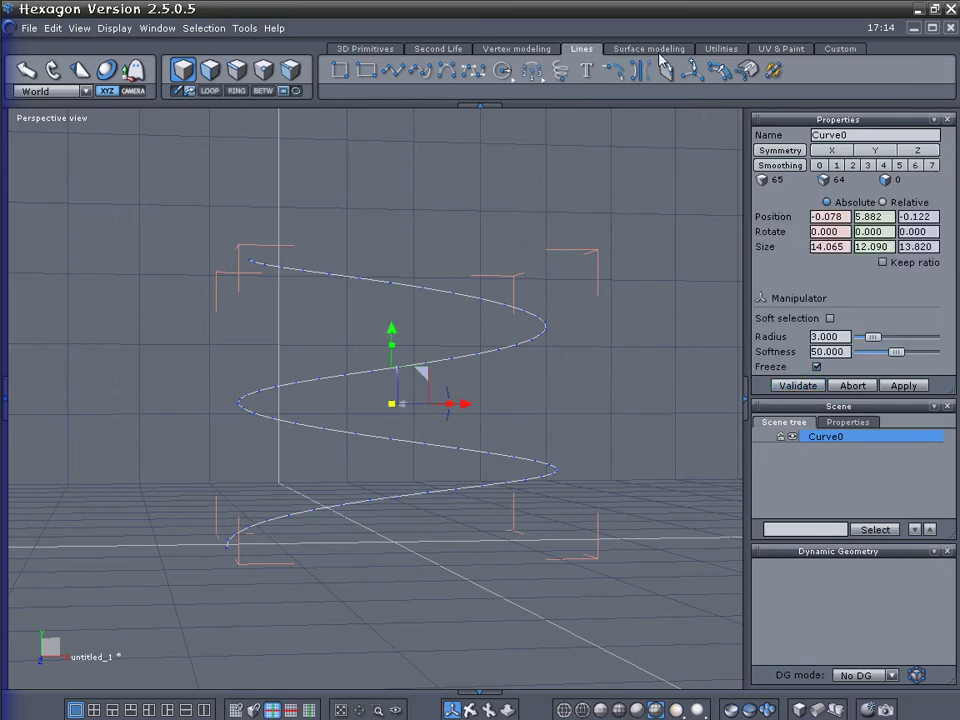
Turn the helix into a thicker solid coil with the Thickness tool, using 8 points around its section
click(737, 48)
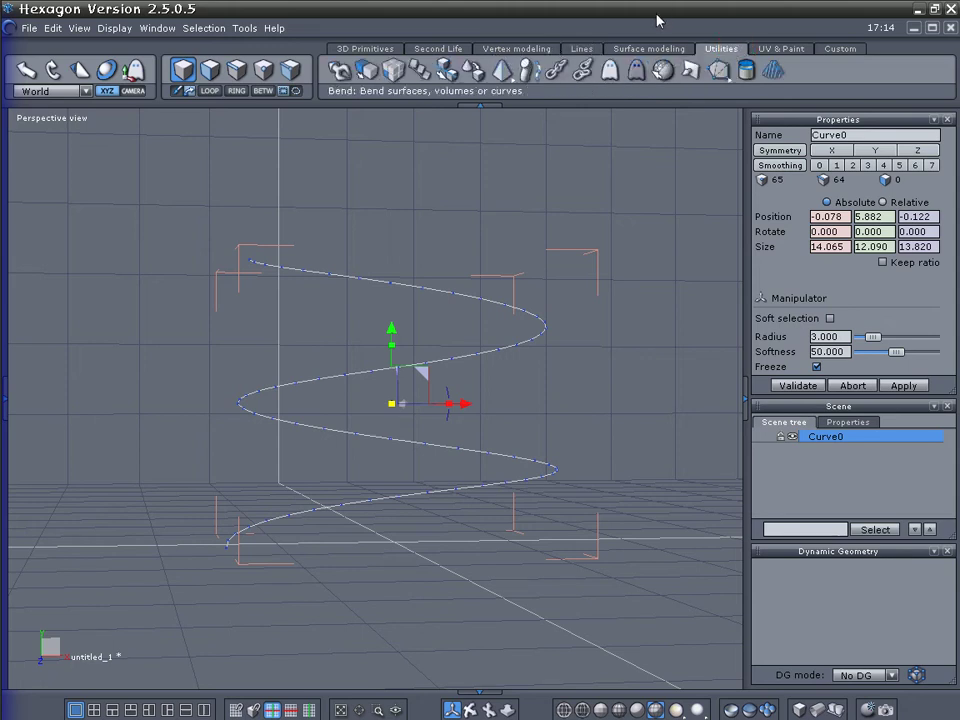
click(649, 48)
click(529, 72)
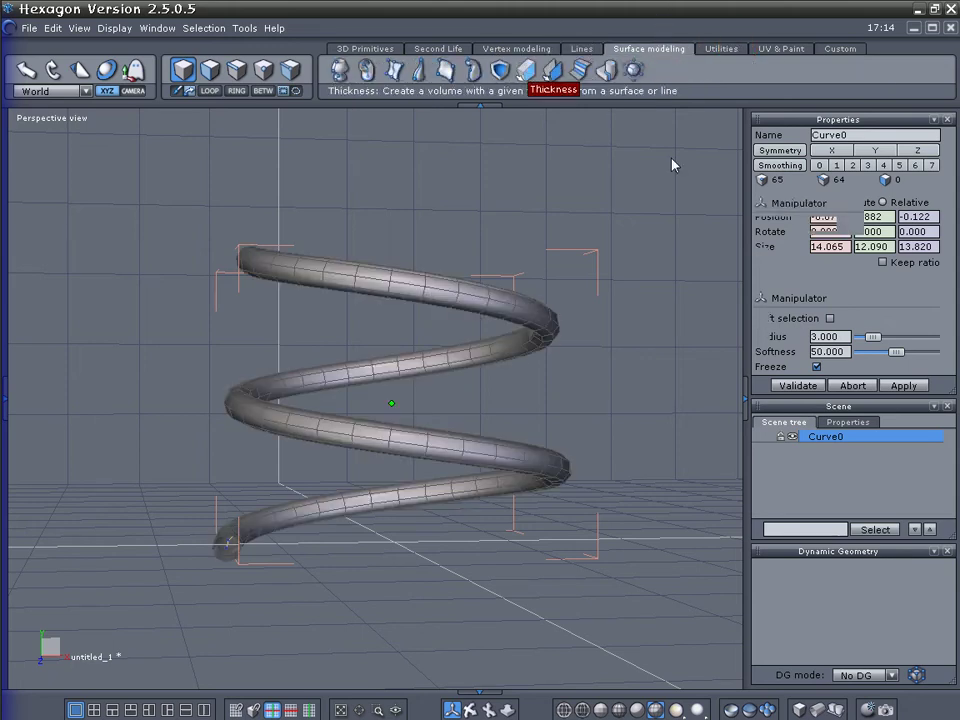
scroll(842, 240, down, 3)
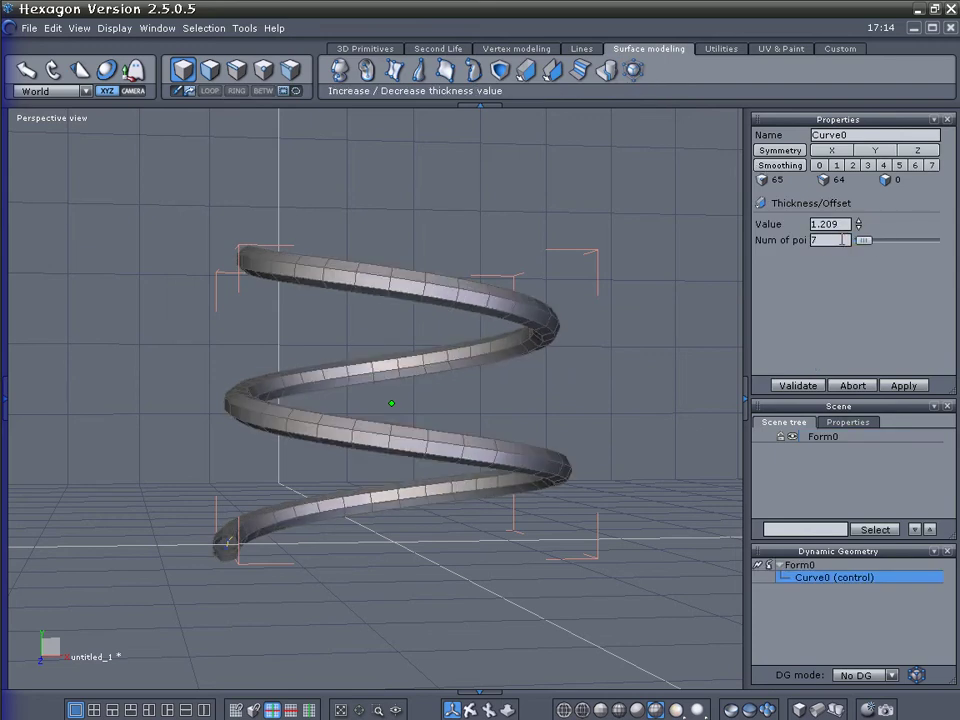
scroll(842, 240, up, 1)
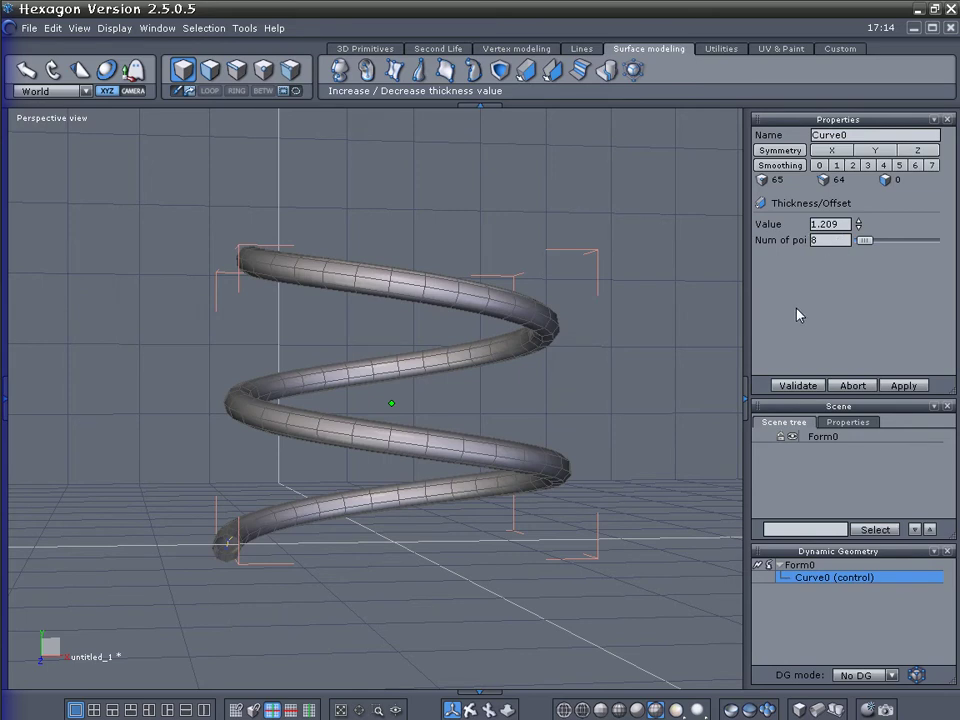
scroll(835, 224, up, 9)
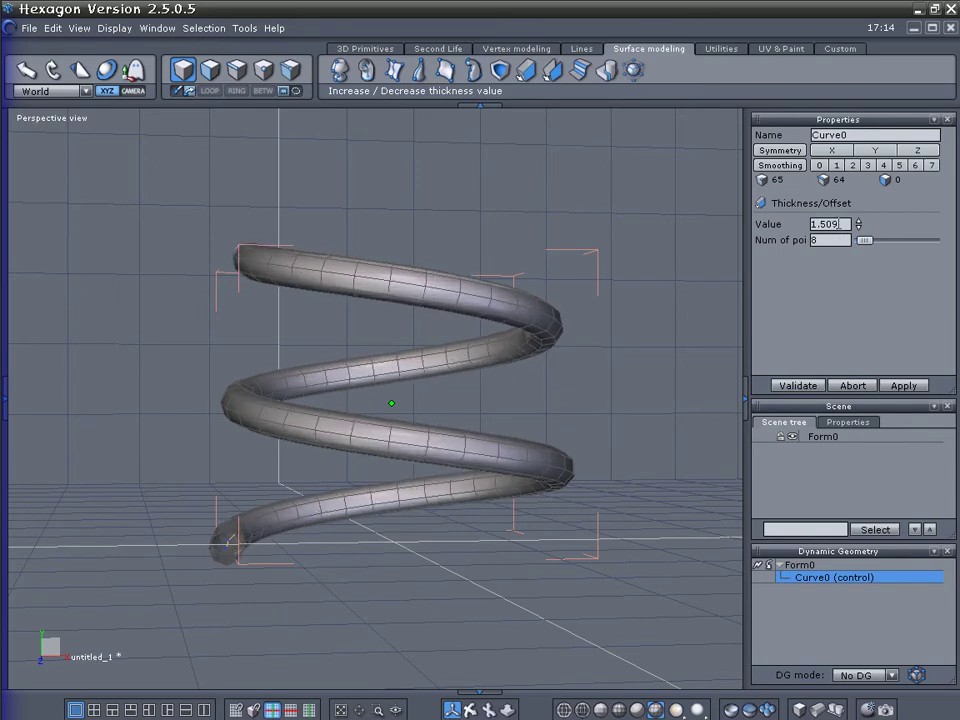
click(796, 388)
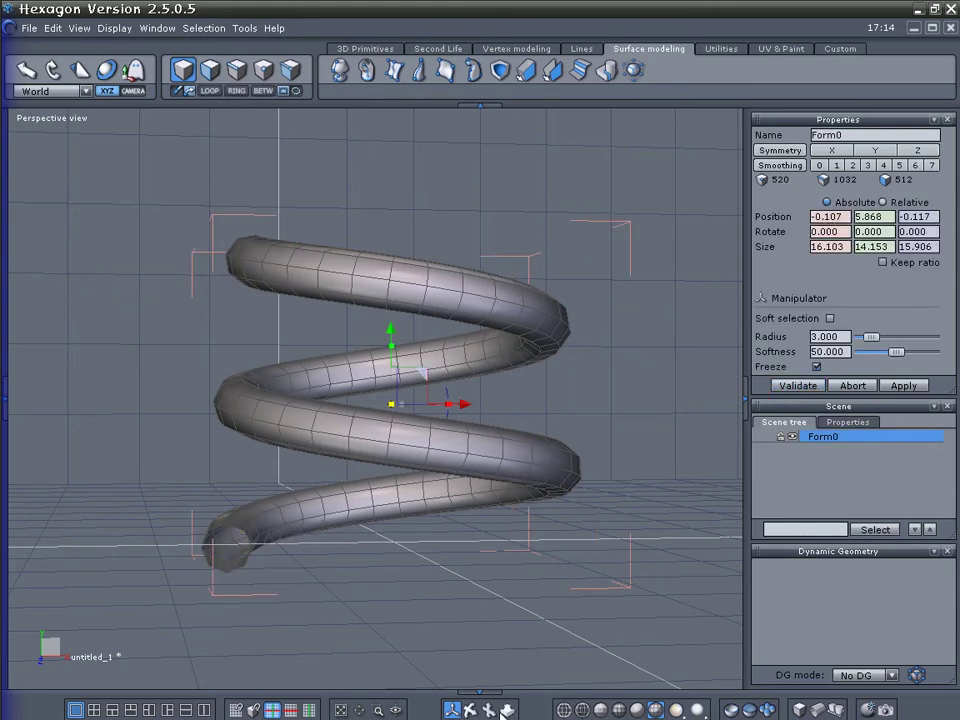
Duplicate the coil, hide the duplicate and select the visible original
drag(468, 708, 200, 690)
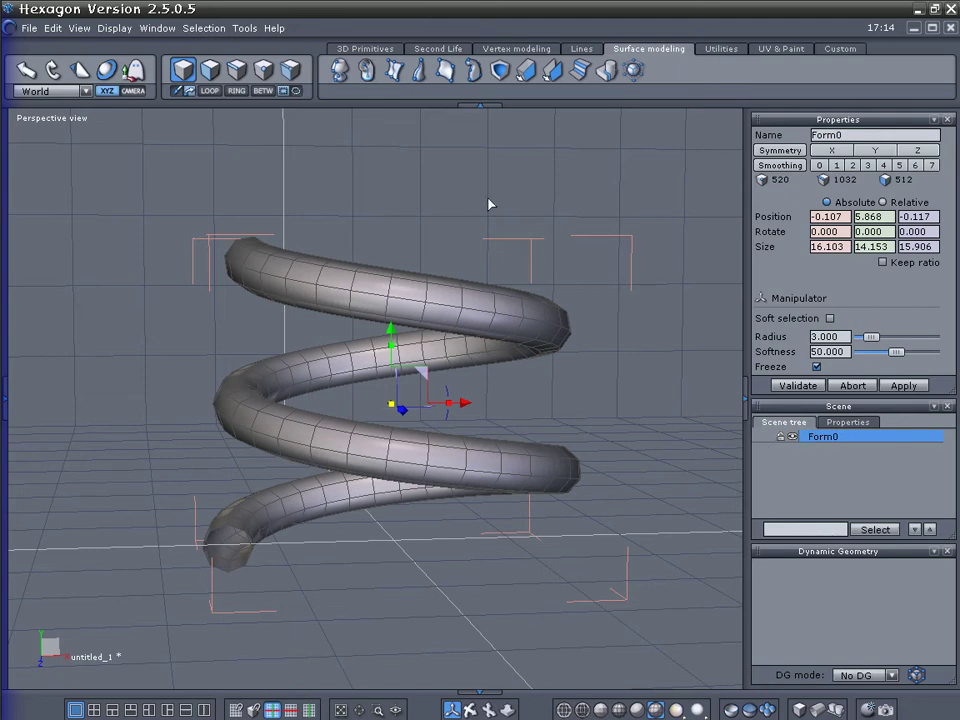
key(ctrl+d)
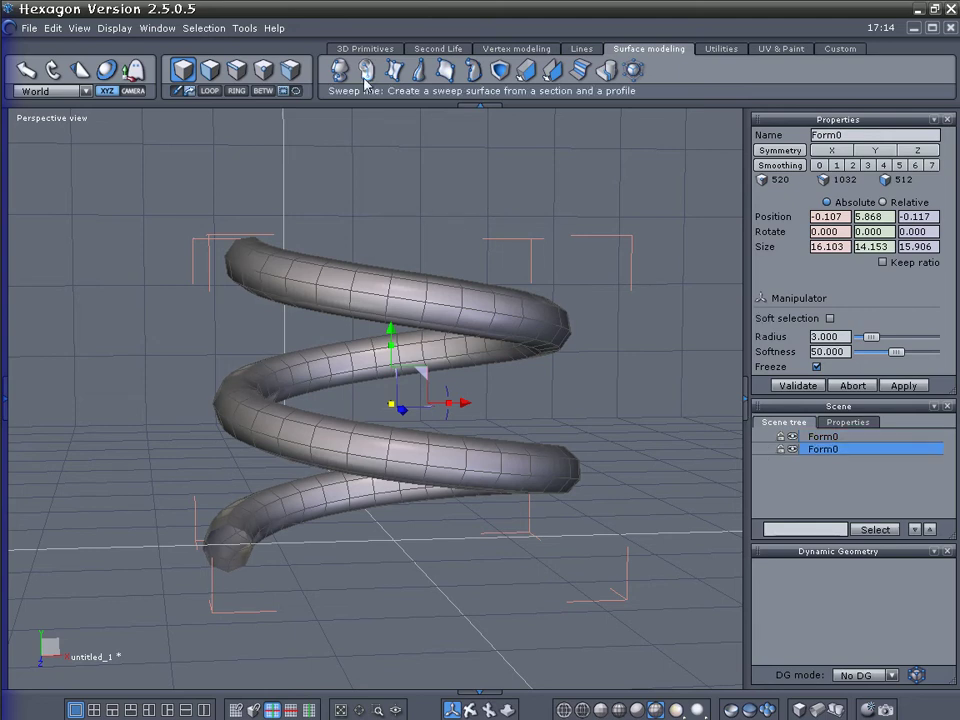
click(792, 449)
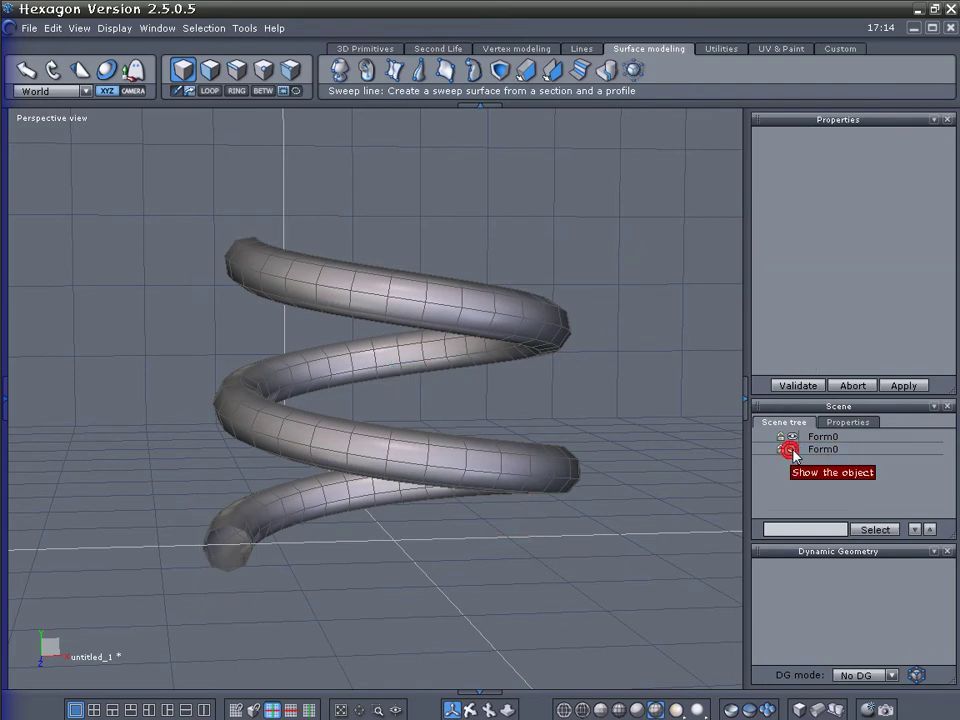
click(822, 437)
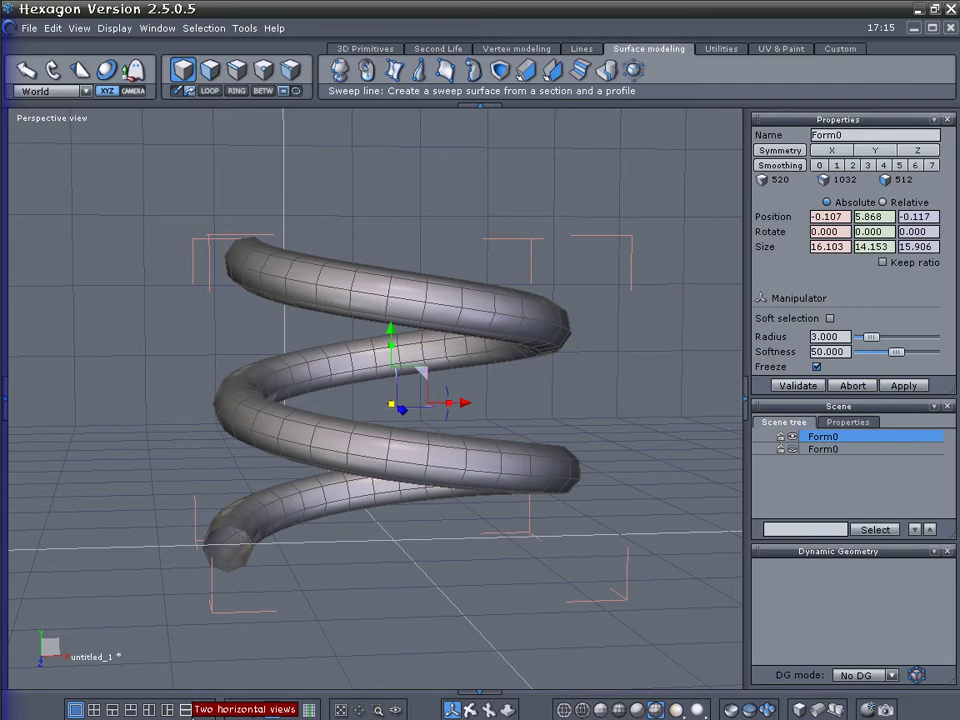
Split the workspace into side-by-side perspective and UV views and bring up the UV mapping tools
click(204, 709)
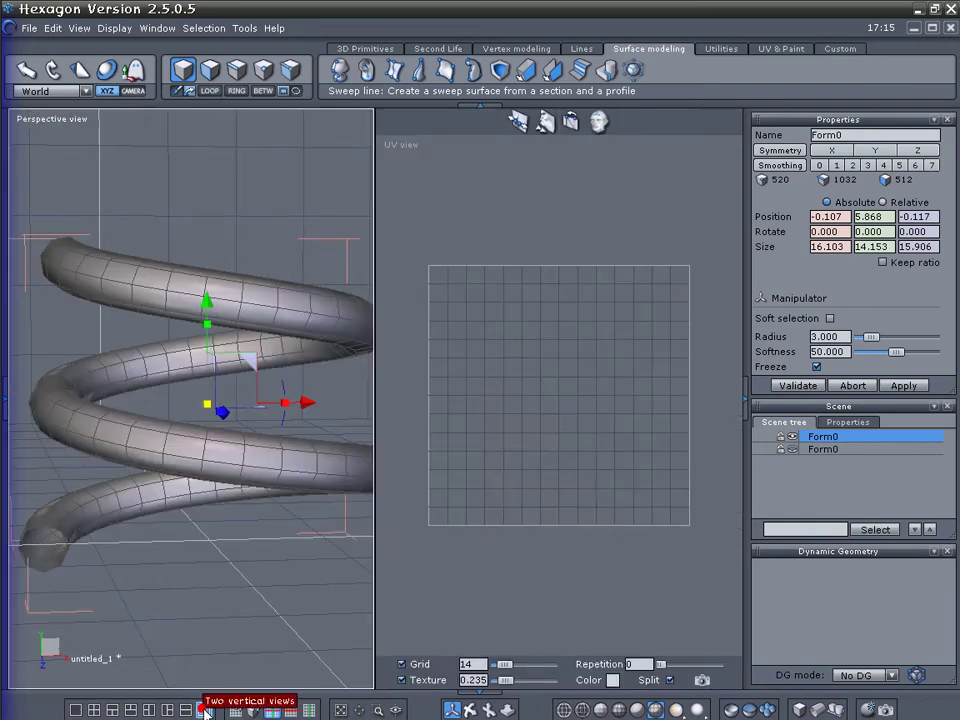
click(781, 49)
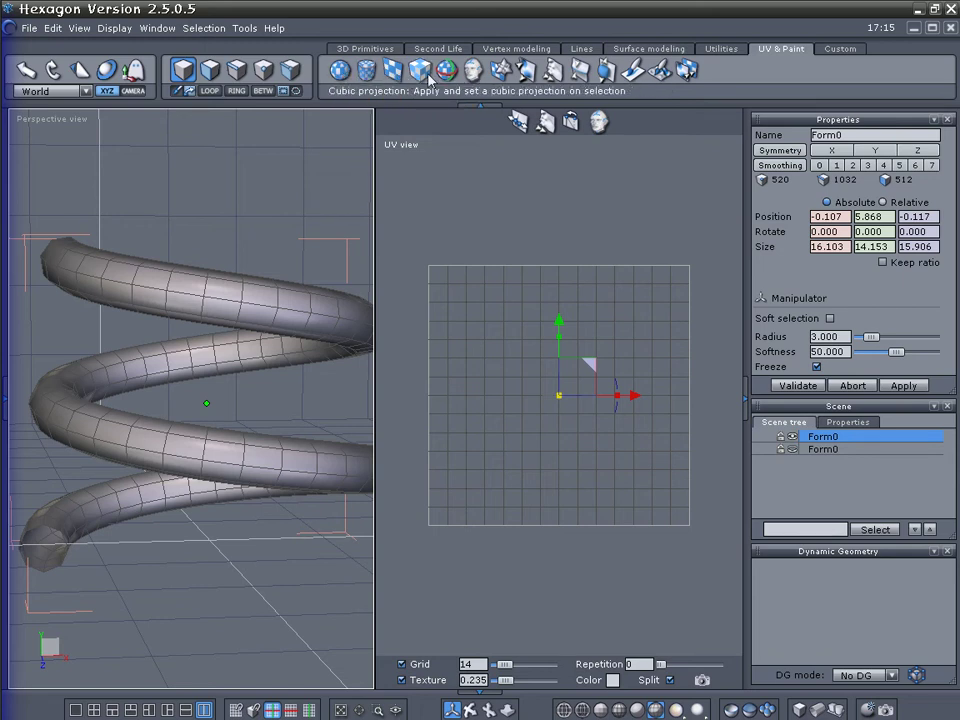
Try a spherical UV projection on the coil, aligning its gizmo to the X, Y and Z axes in turn
click(342, 71)
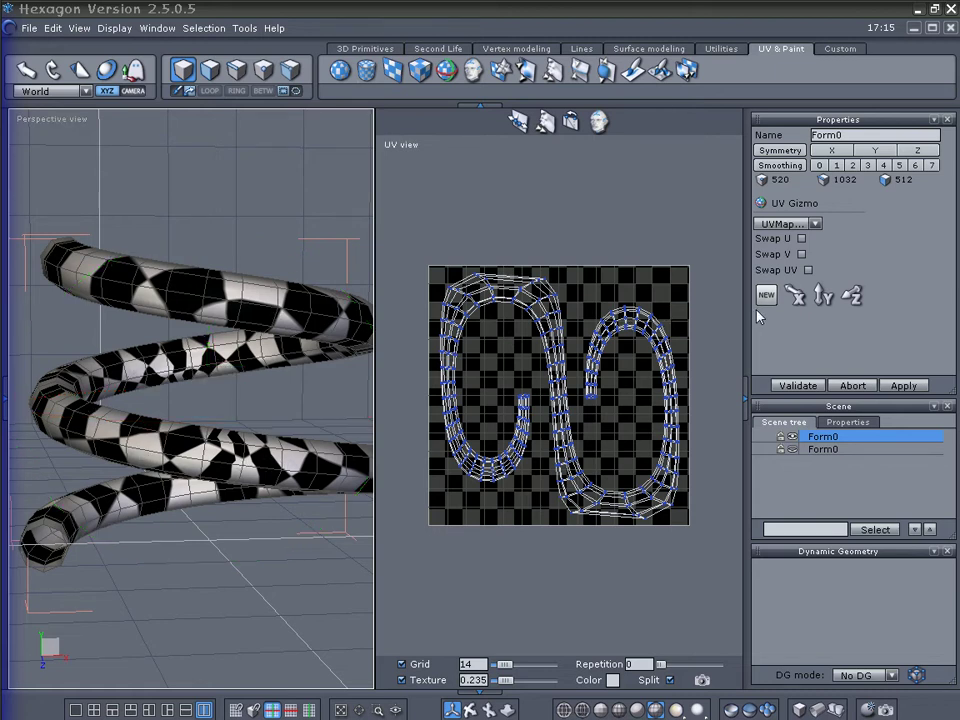
click(796, 298)
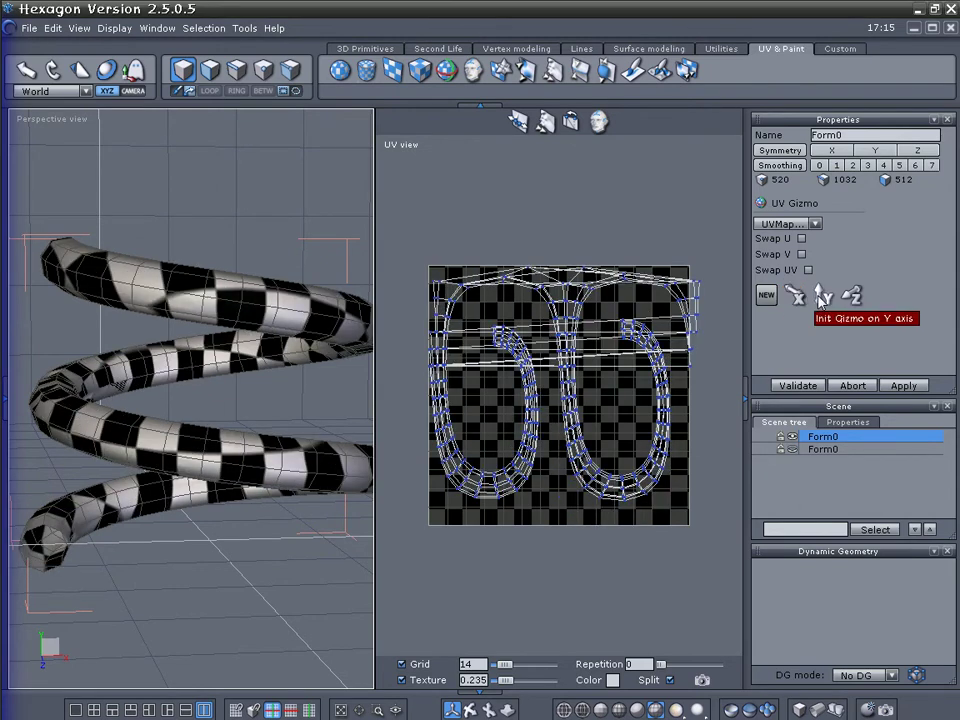
click(824, 297)
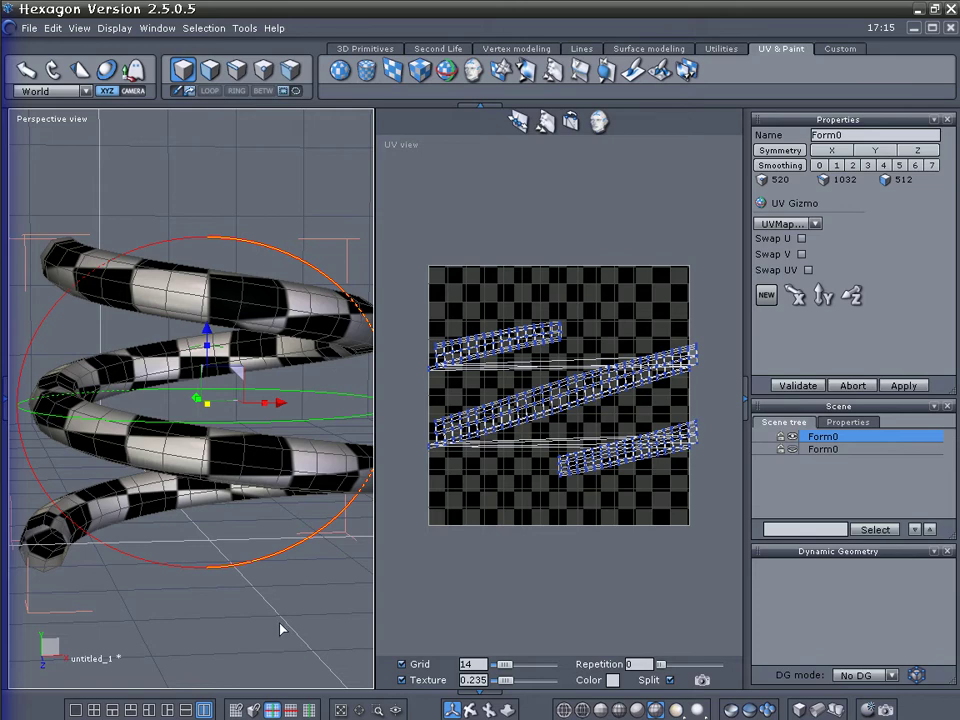
middle_drag(278, 598, 338, 448)
middle_drag(271, 505, 250, 490)
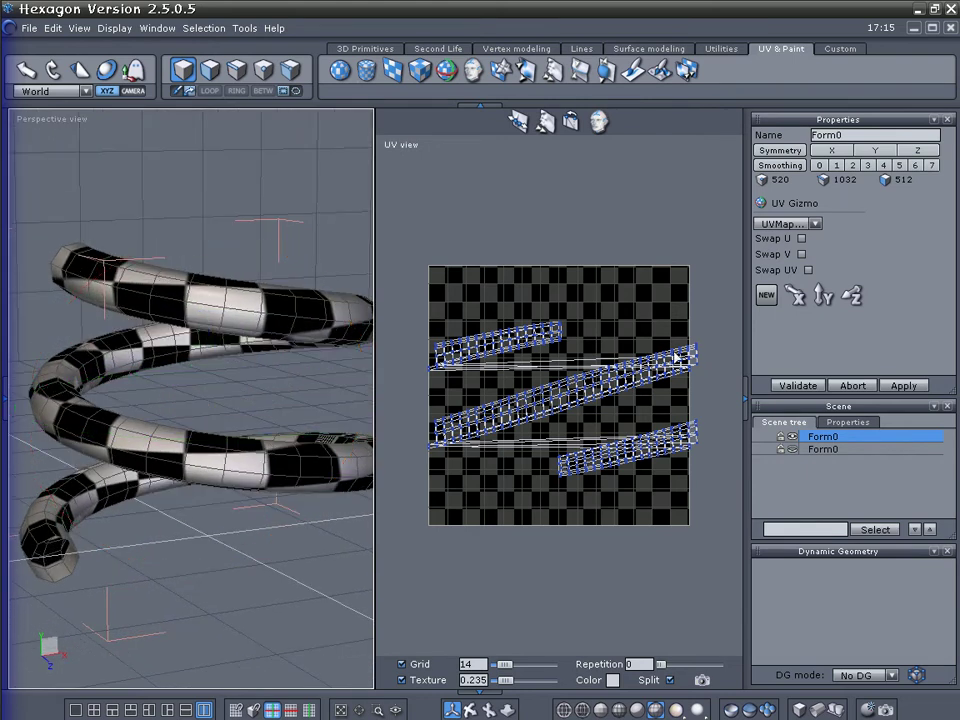
click(853, 296)
middle_drag(249, 441, 188, 400)
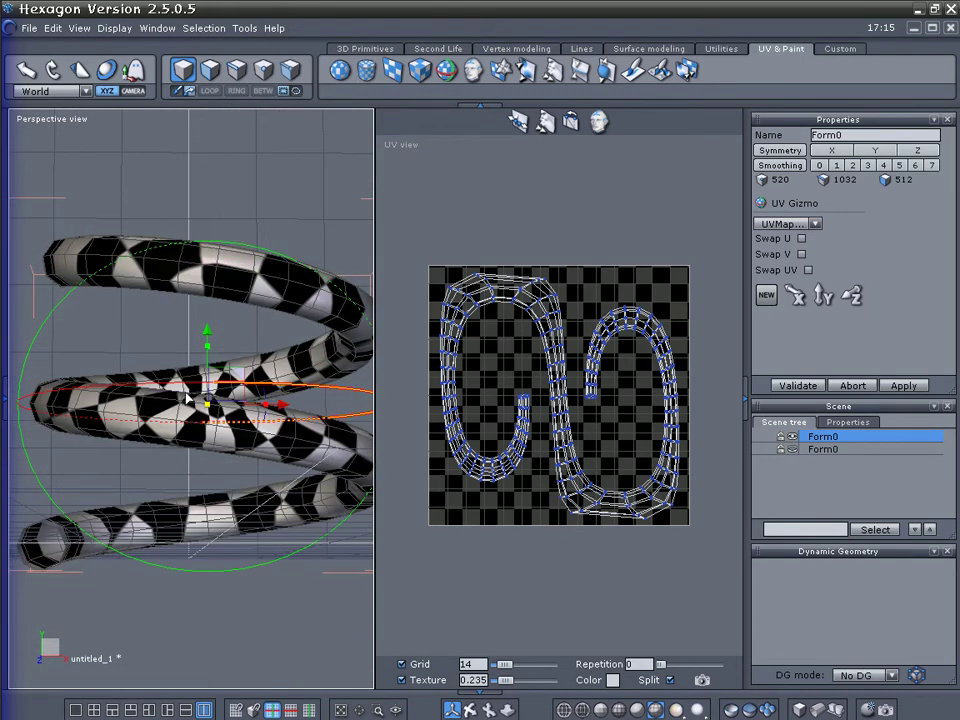
Apply a planar UV projection to the coil and examine the checker pattern from several angles
click(393, 72)
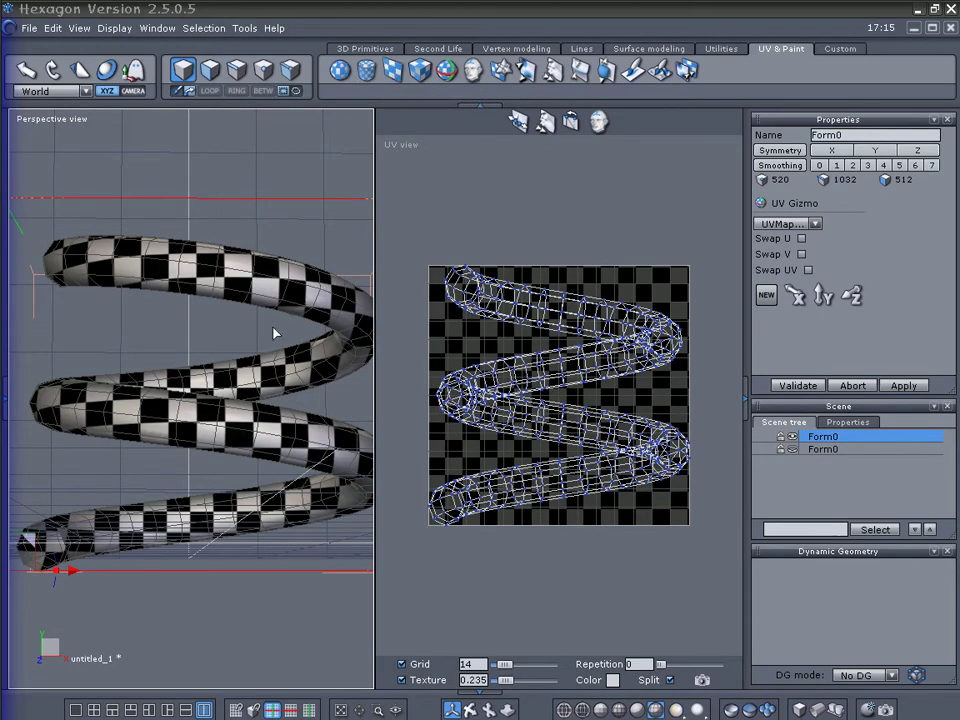
mouse_move(202, 334)
middle_down()
mouse_move(289, 452)
mouse_move(320, 453)
mouse_move(58, 302)
middle_up()
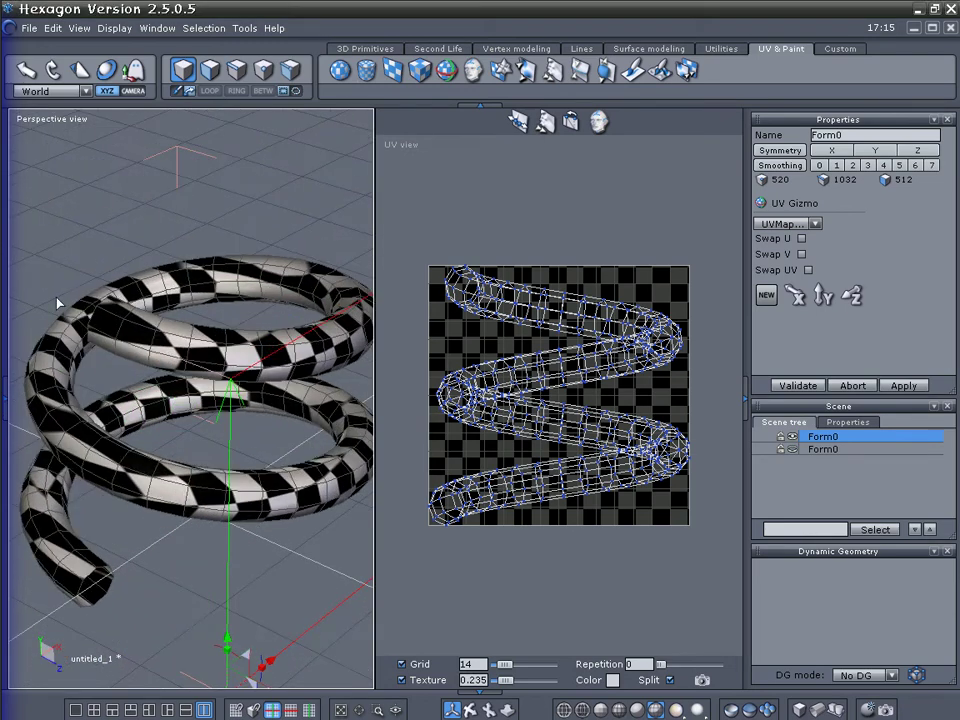
middle_drag(196, 377, 105, 320)
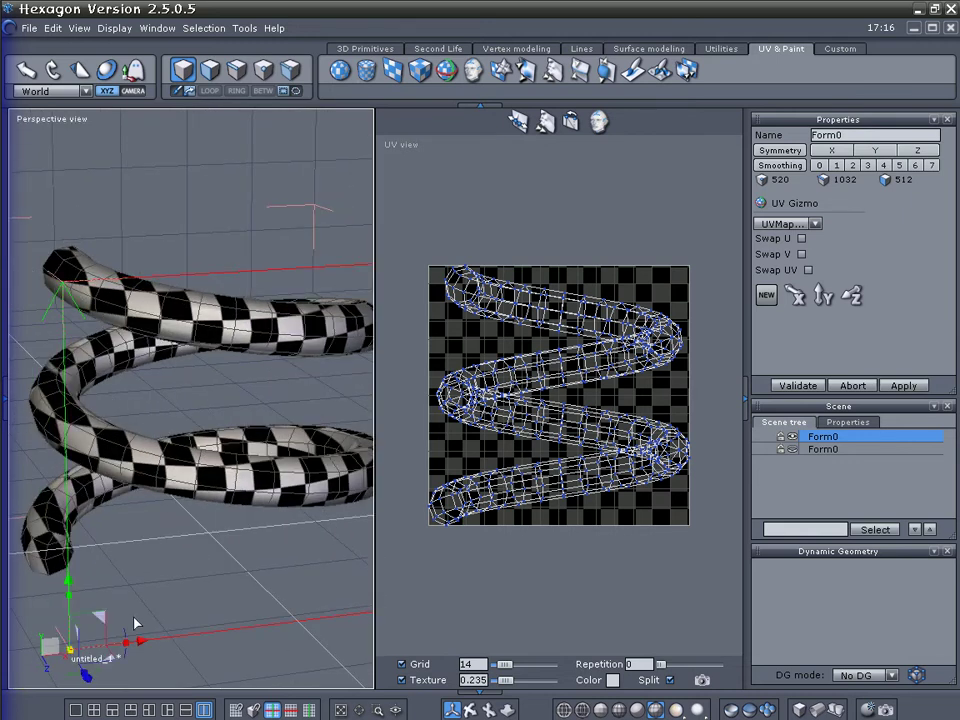
middle_drag(80, 293, 57, 347)
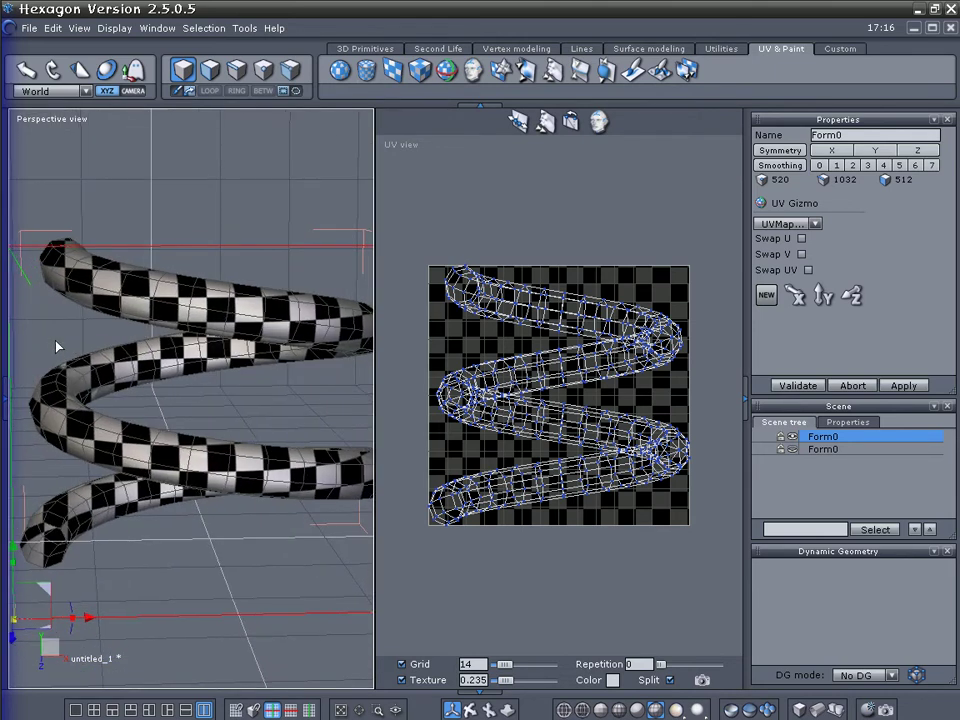
click(76, 709)
middle_drag(431, 418, 419, 388)
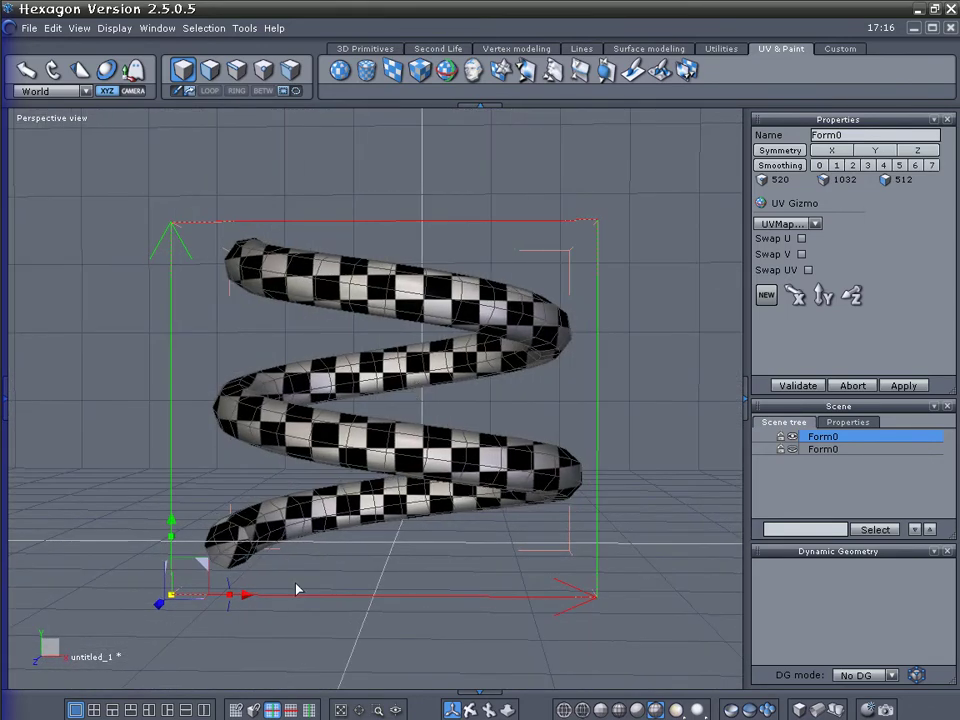
click(205, 709)
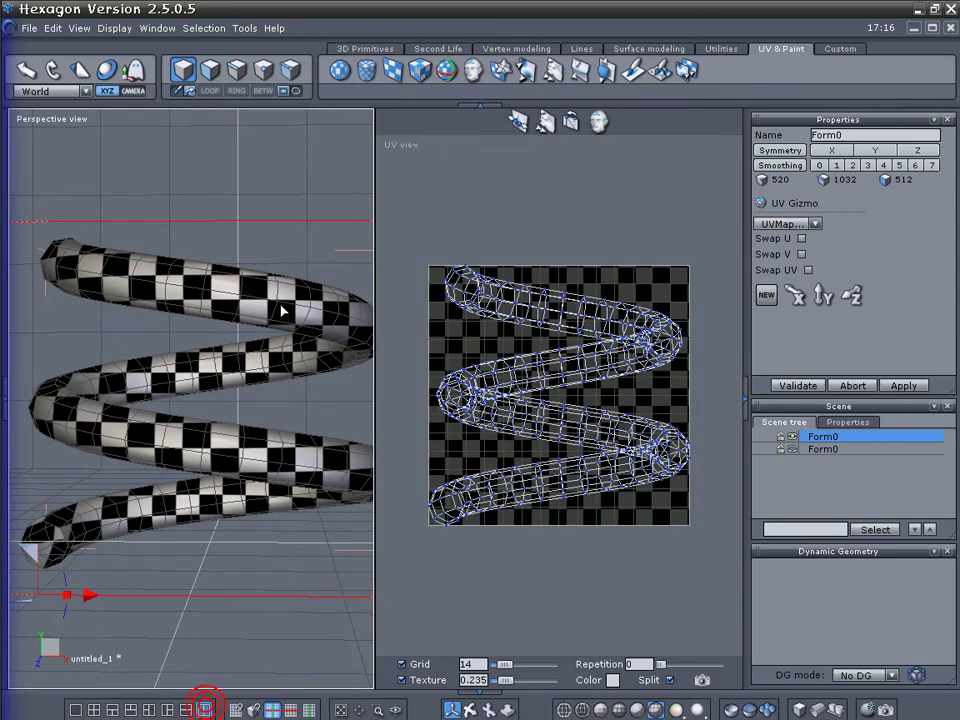
Validate the planar projection, then delete the mapped coil and unhide its duplicate
middle_drag(213, 277, 165, 240)
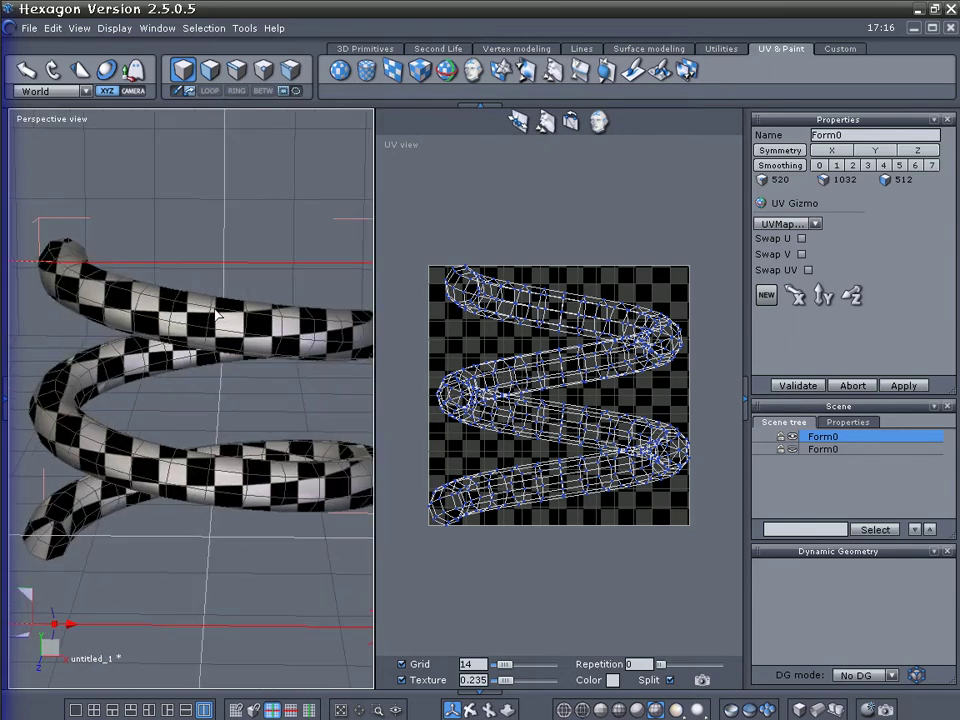
click(797, 385)
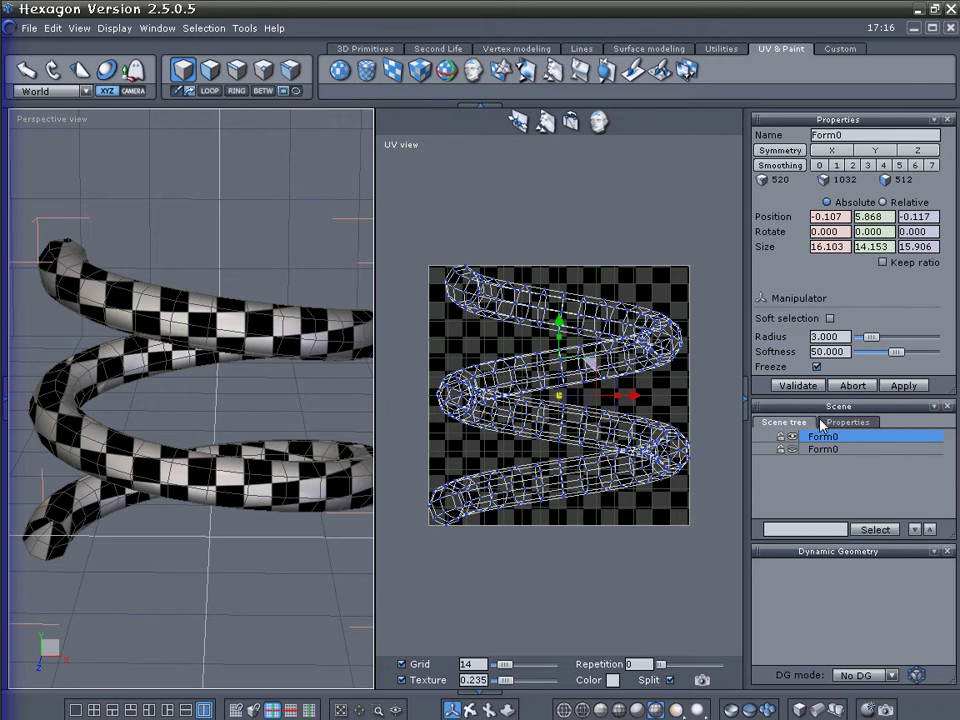
key(Delete)
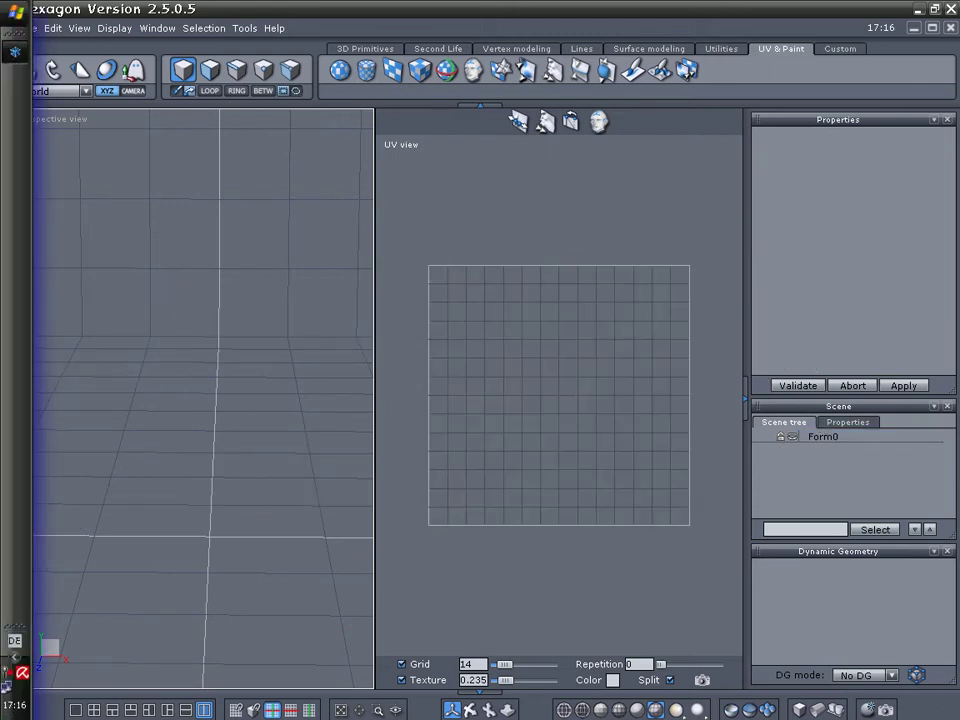
click(795, 438)
Start an Unfold on the unmapped coil with its definition set to seams
mouse_move(366, 379)
middle_down()
mouse_move(268, 407)
mouse_move(193, 376)
mouse_move(238, 412)
mouse_move(266, 418)
mouse_move(335, 400)
middle_up()
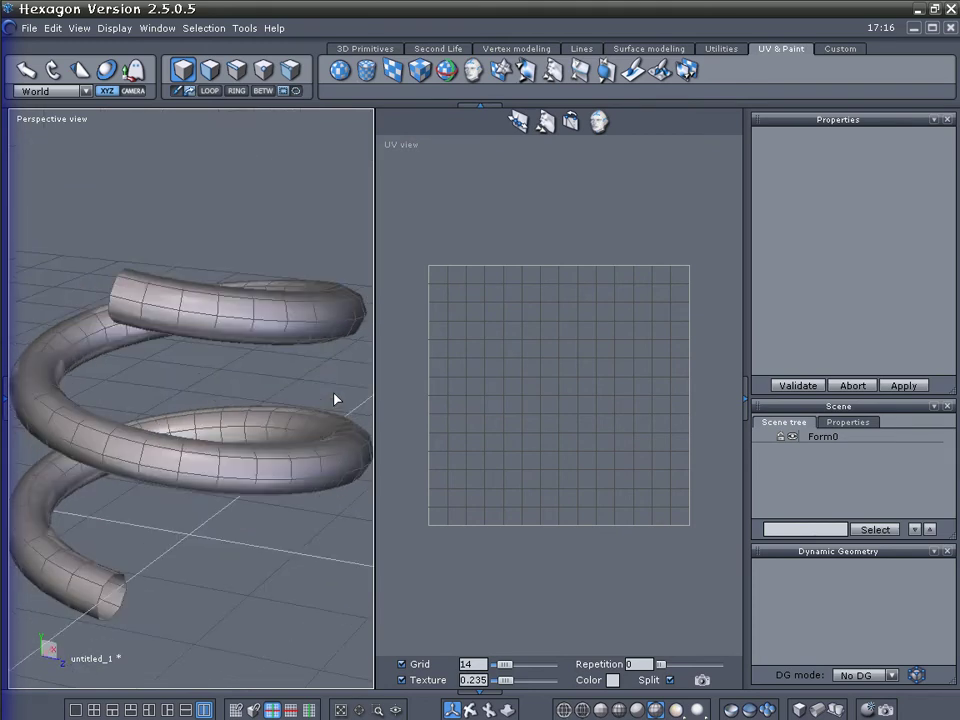
mouse_move(118, 493)
middle_down()
mouse_move(171, 525)
mouse_move(211, 678)
middle_up()
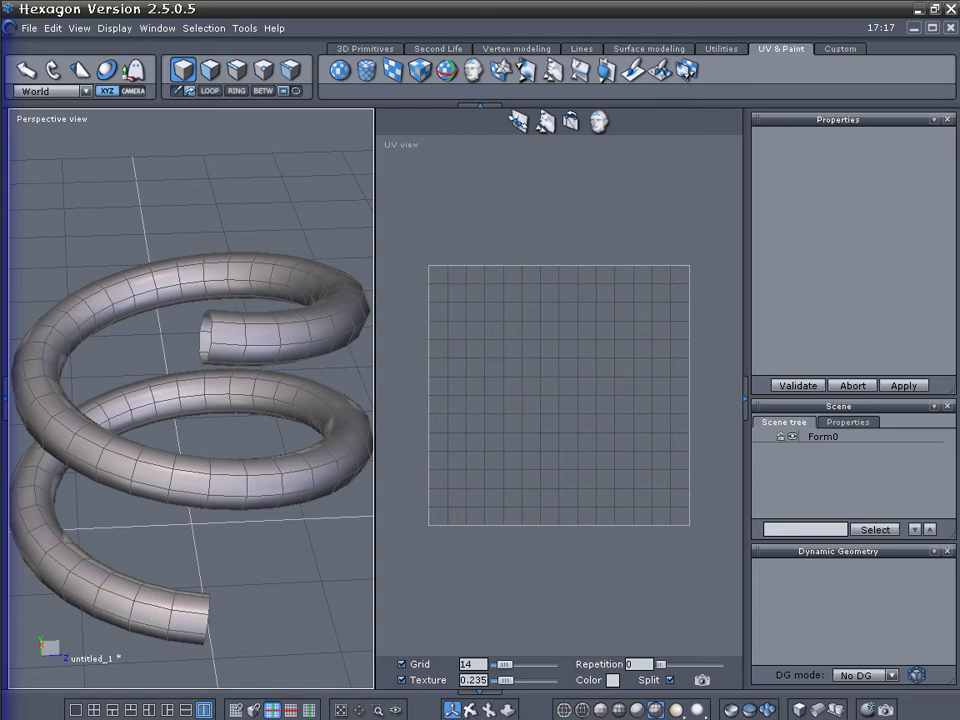
middle_drag(350, 531, 270, 531)
mouse_move(467, 708)
mouse_down()
mouse_move(407, 708)
mouse_move(467, 707)
mouse_up()
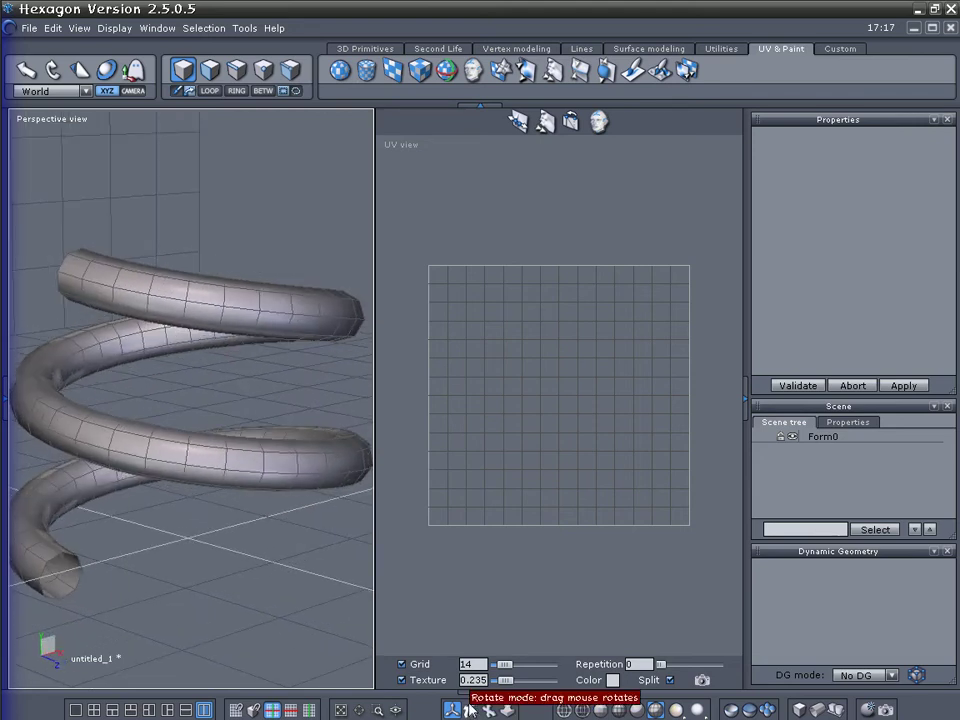
middle_drag(71, 578, 75, 579)
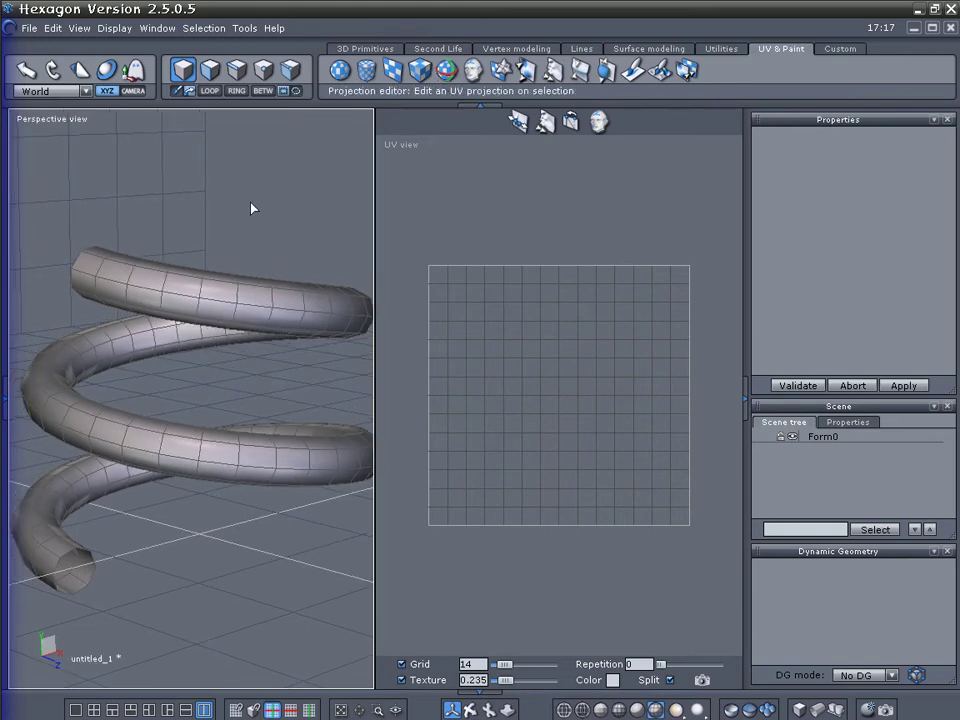
click(600, 122)
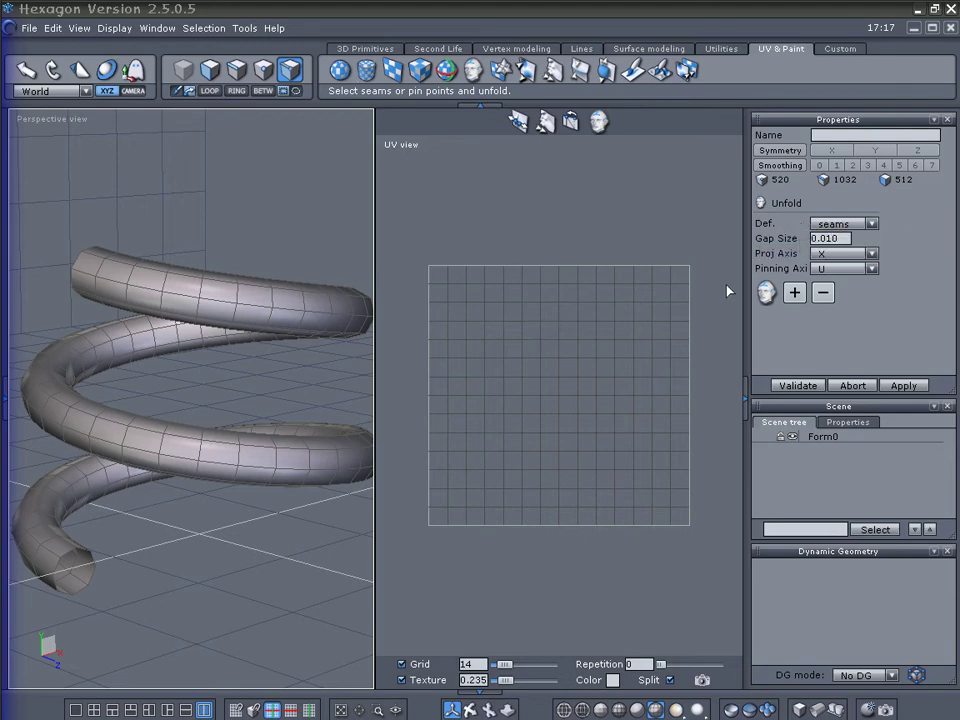
click(838, 224)
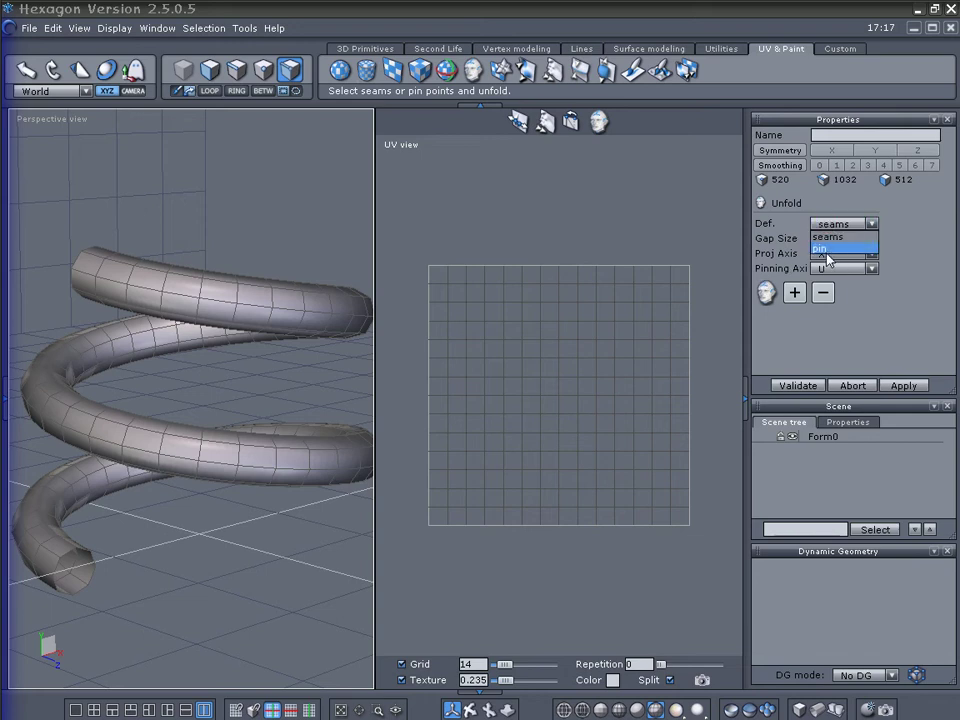
click(826, 236)
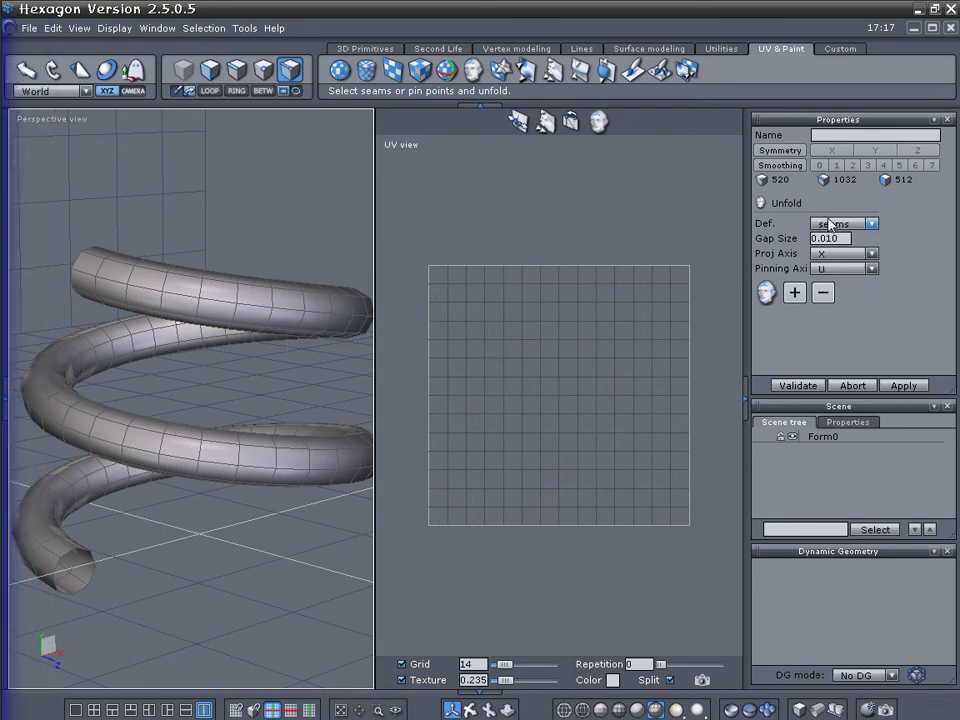
Select the complete edge loop running lengthwise along the coil and add it to the seams
click(237, 71)
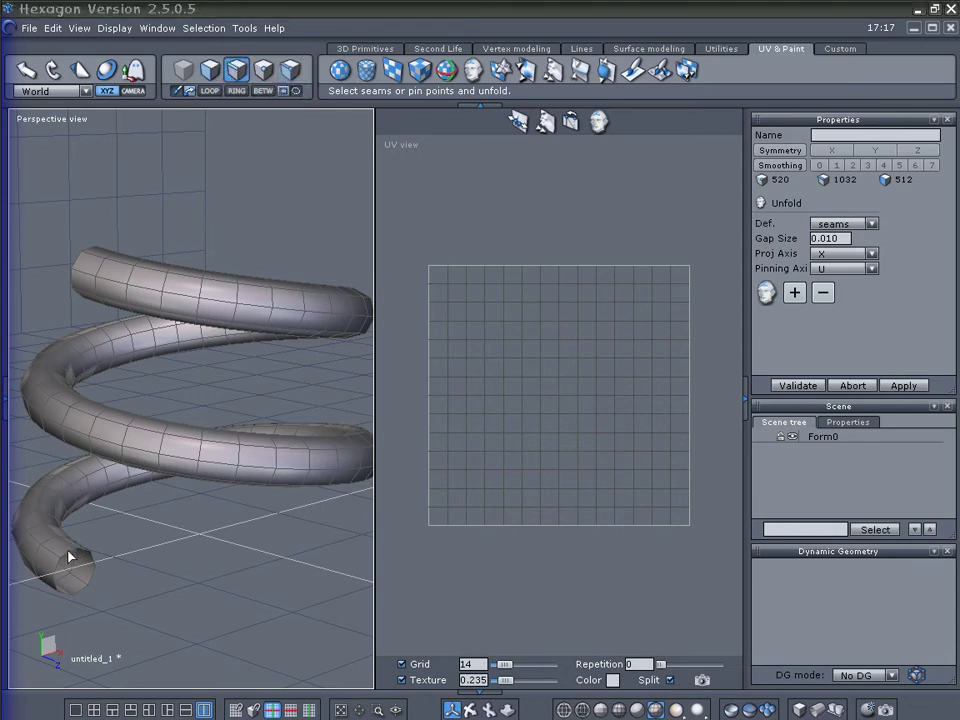
middle_drag(84, 555, 90, 556)
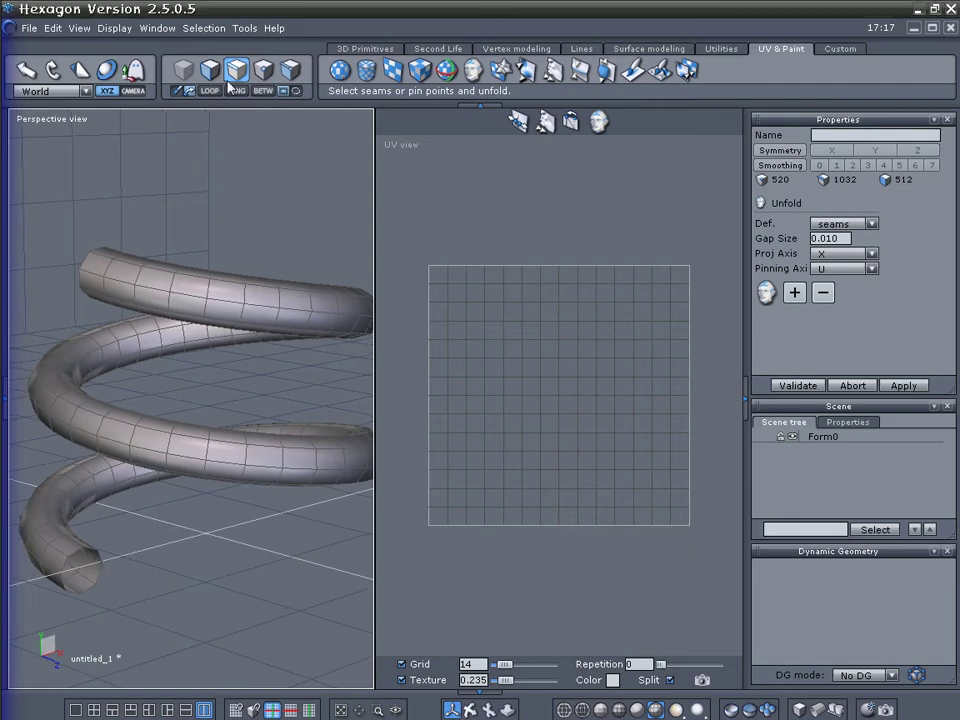
click(60, 558)
middle_drag(60, 558, 338, 610)
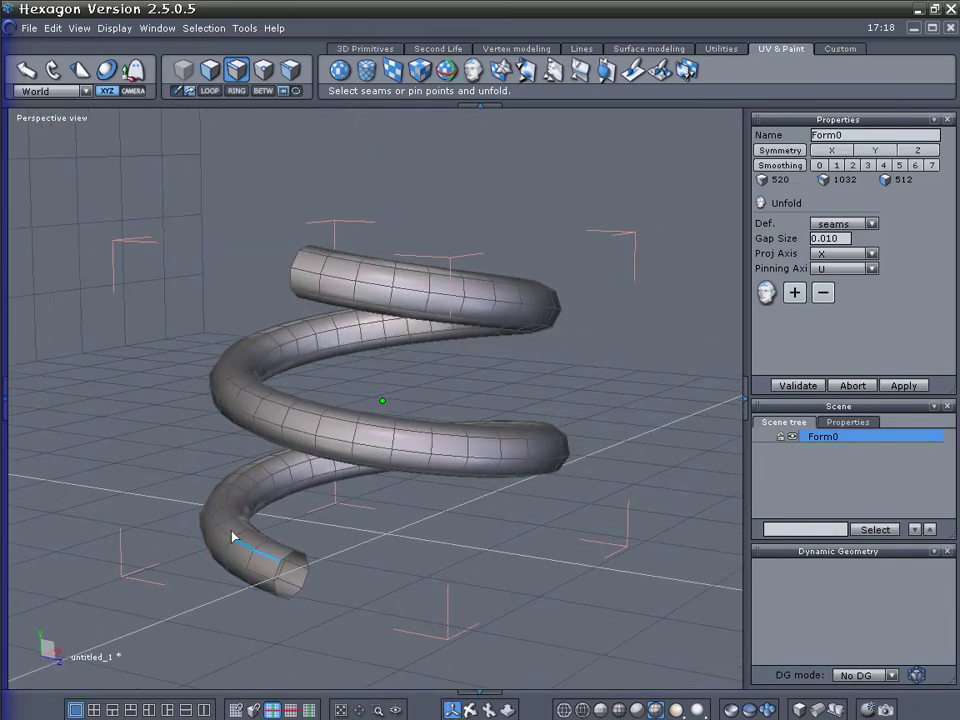
click(210, 91)
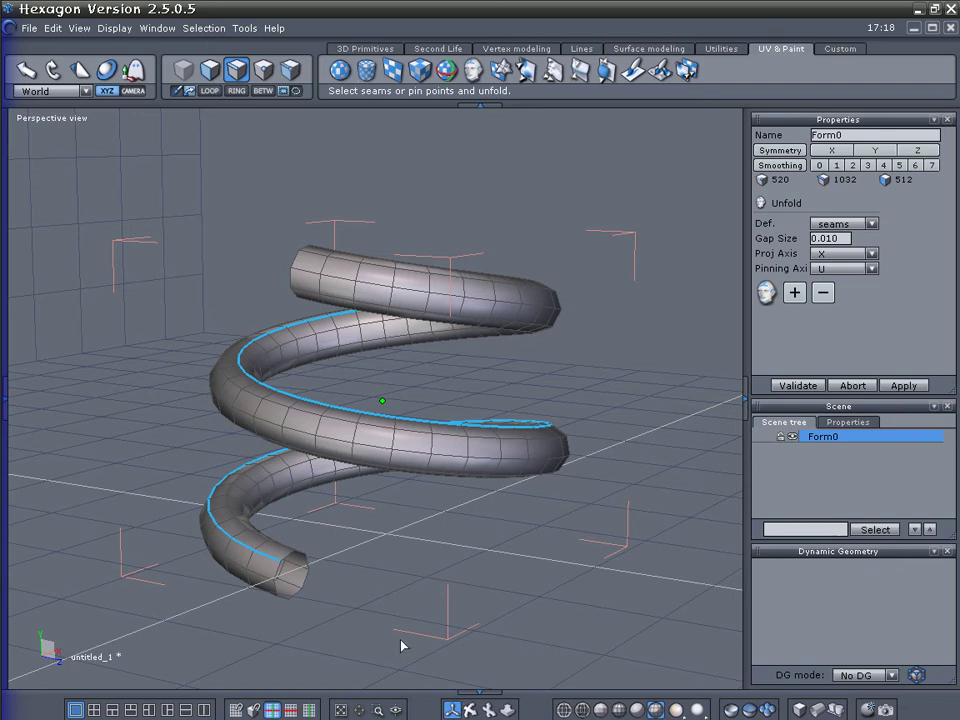
mouse_move(451, 617)
middle_down()
mouse_move(375, 684)
mouse_move(335, 686)
middle_up()
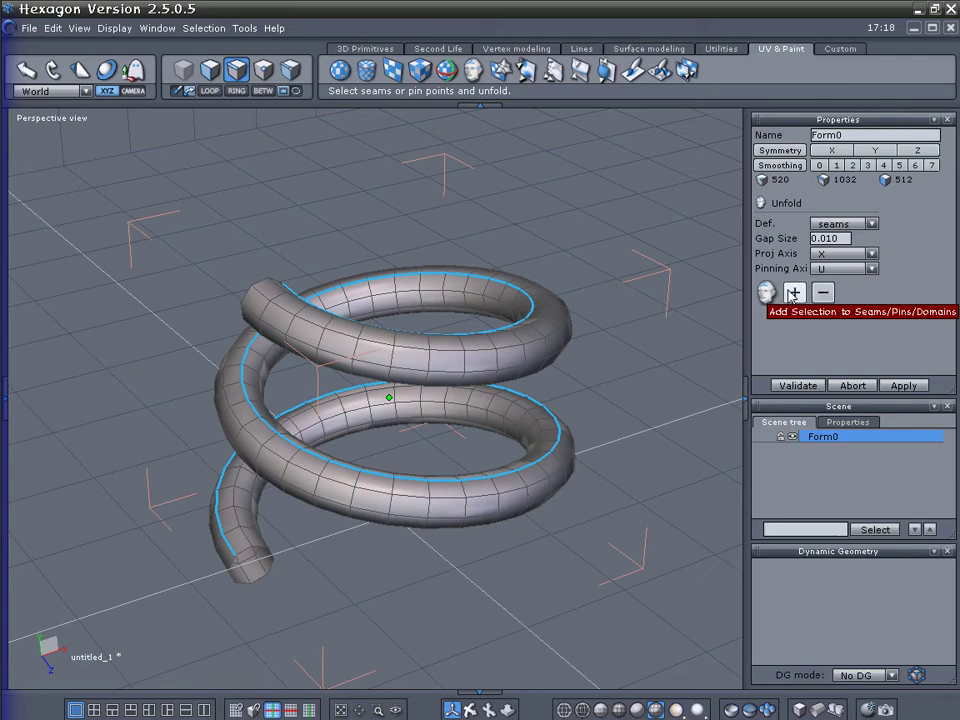
click(794, 293)
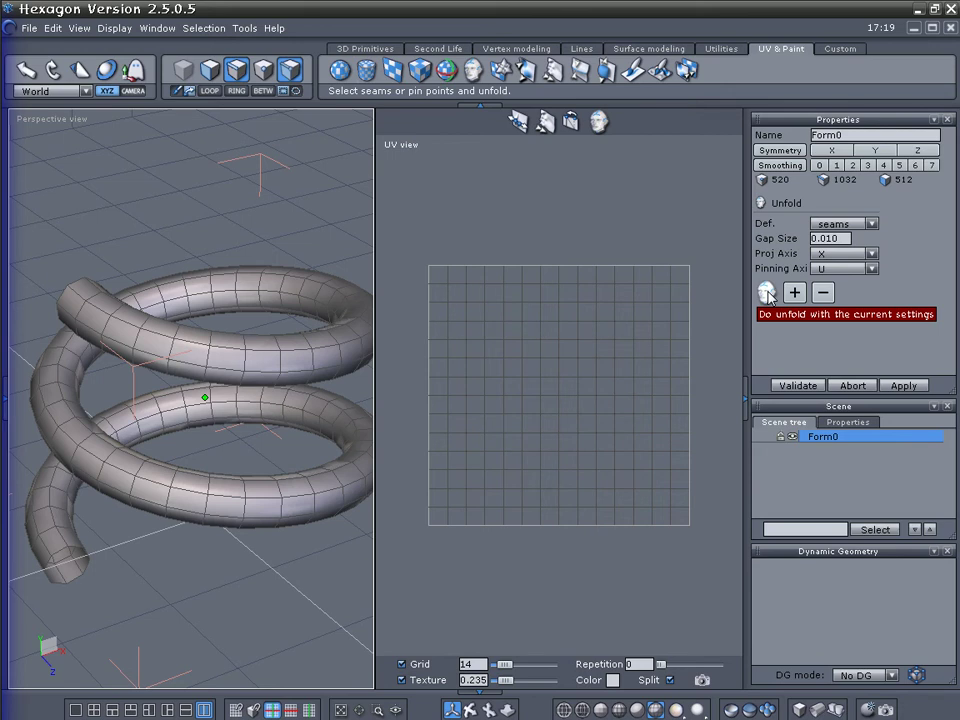
Unfold the coil along its seam, examine the UV strip in an enlarged UV view and validate the unfold
click(767, 291)
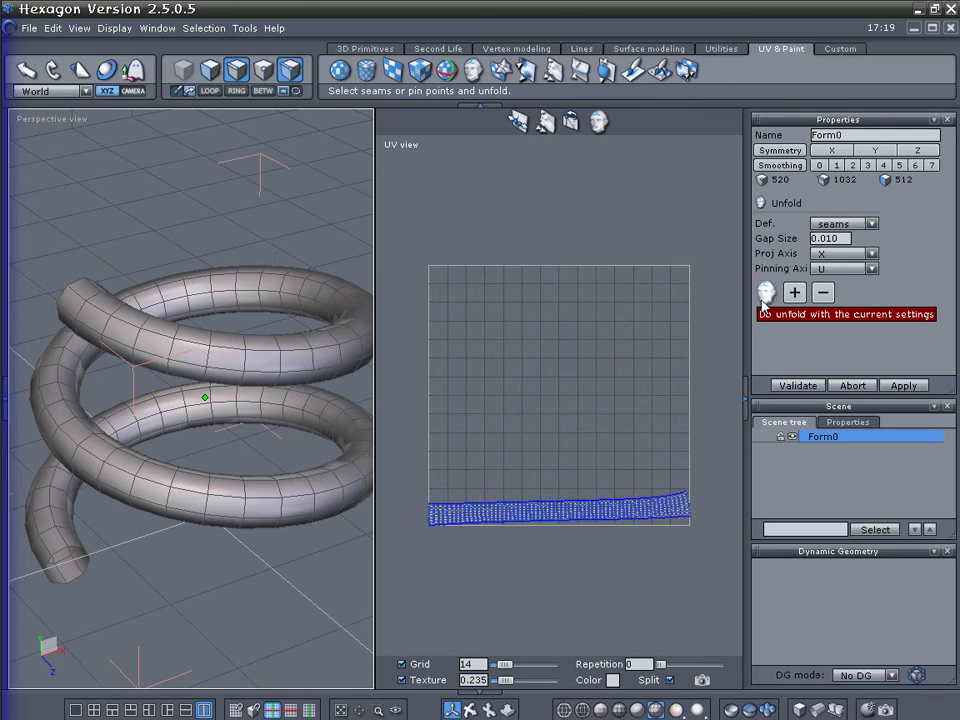
scroll(566, 570, up, 2)
scroll(566, 570, up, 2)
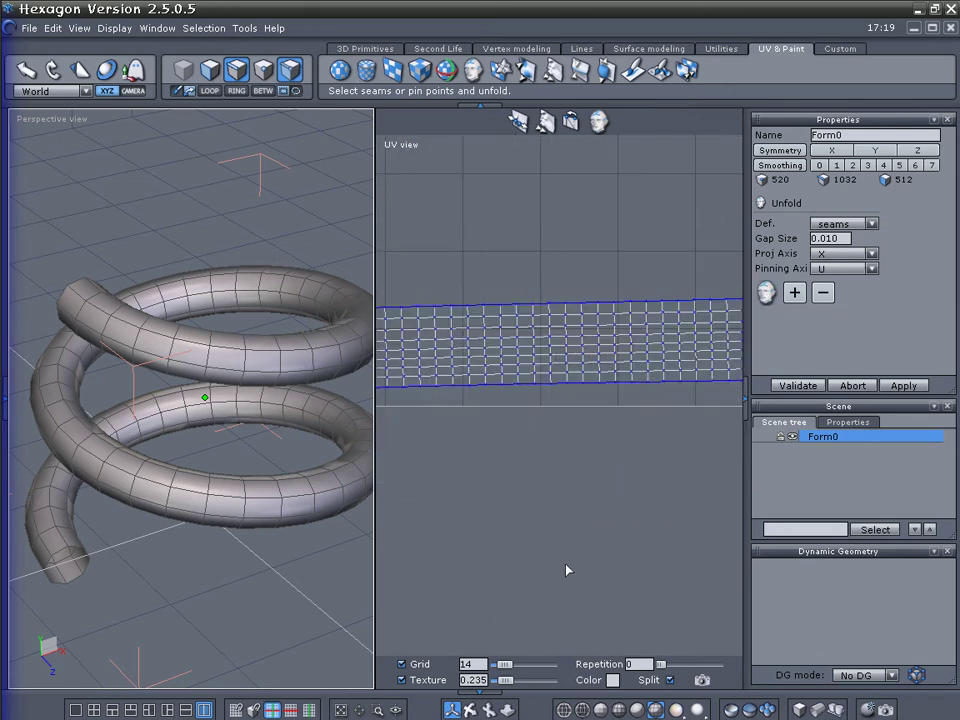
click(75, 708)
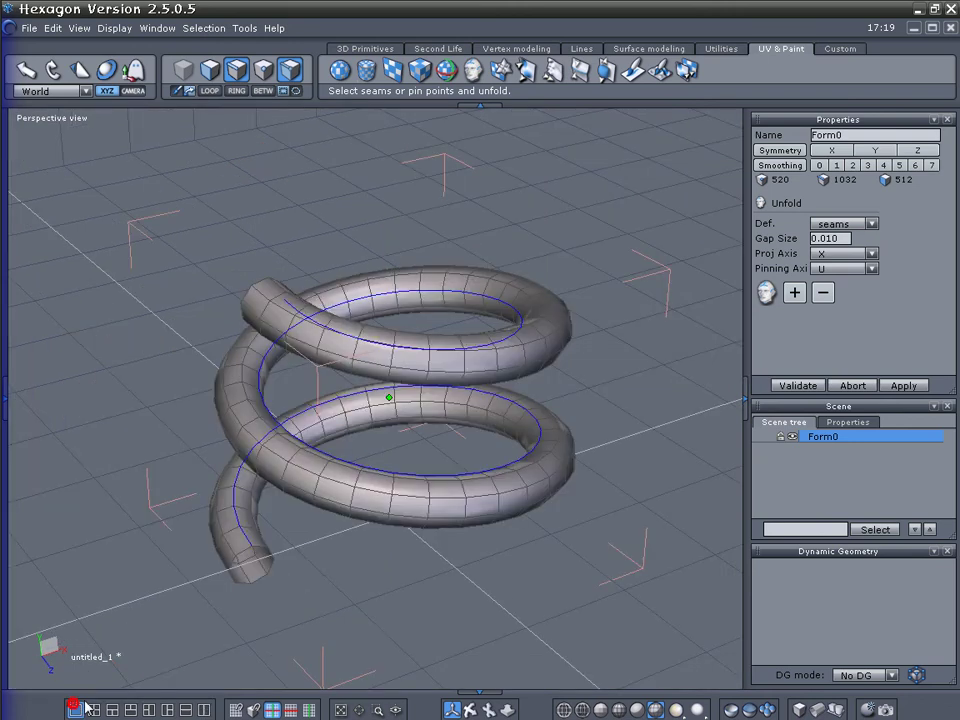
click(205, 709)
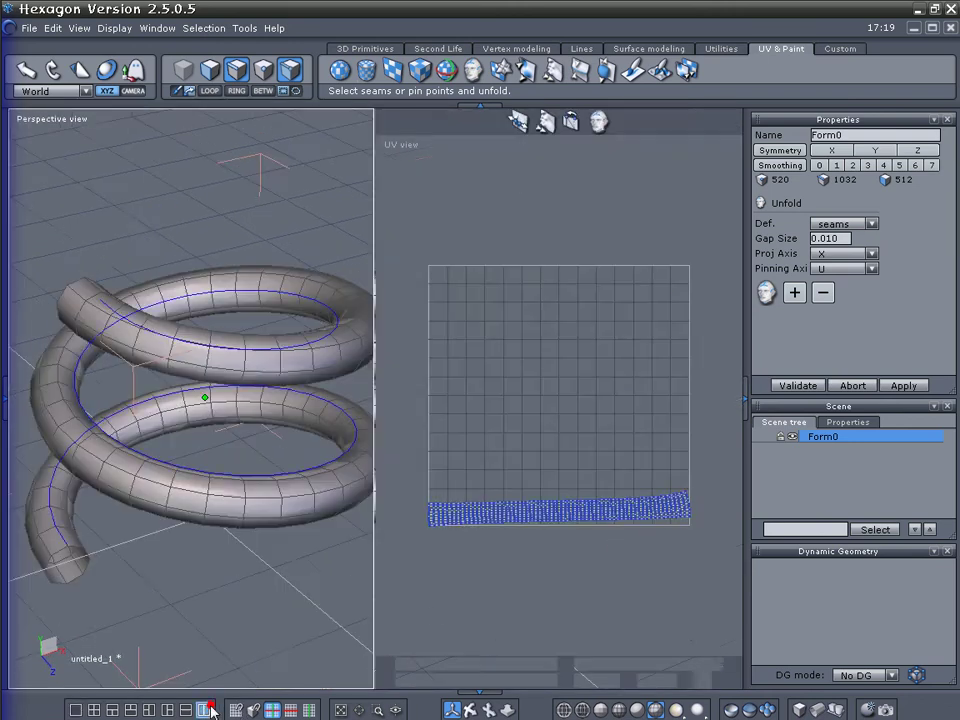
click(435, 608)
click(76, 708)
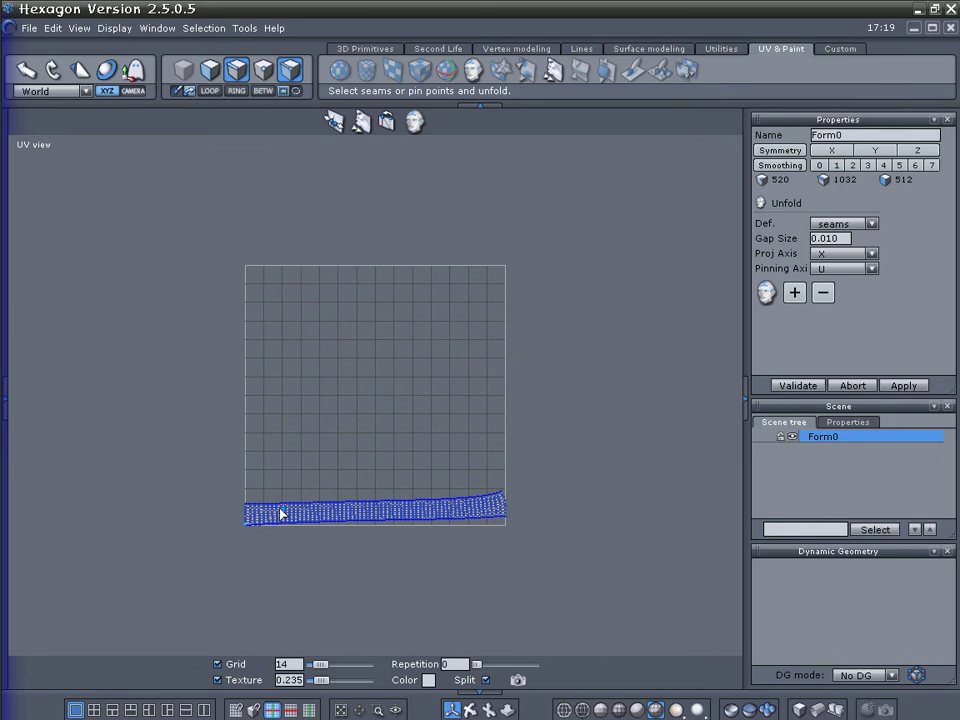
scroll(285, 514, up, 2)
middle_drag(250, 459, 221, 467)
scroll(178, 497, down, 2)
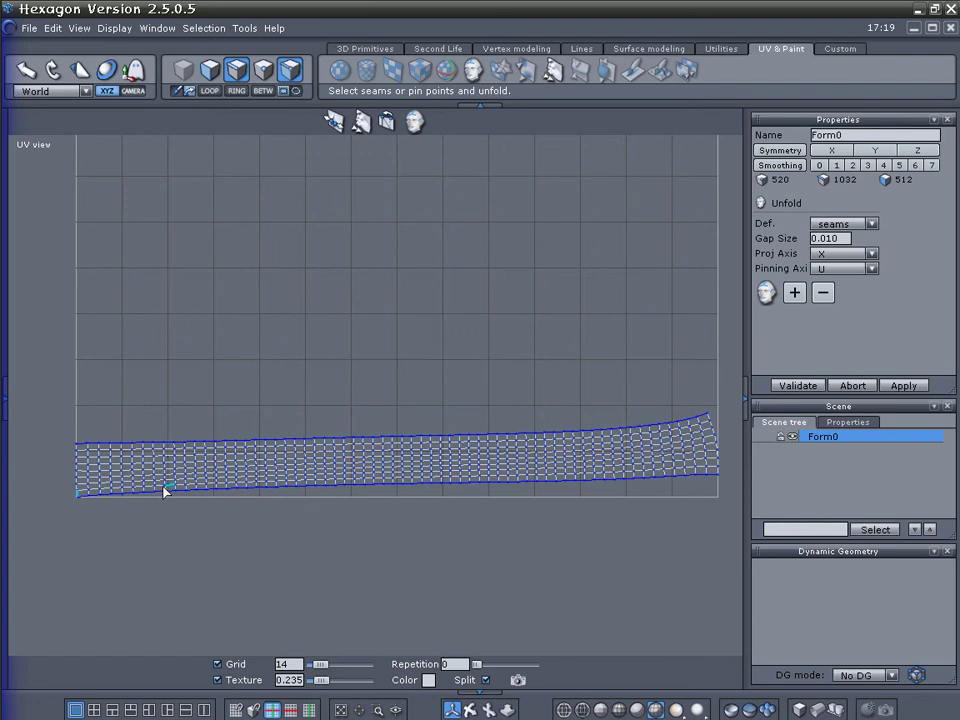
click(800, 386)
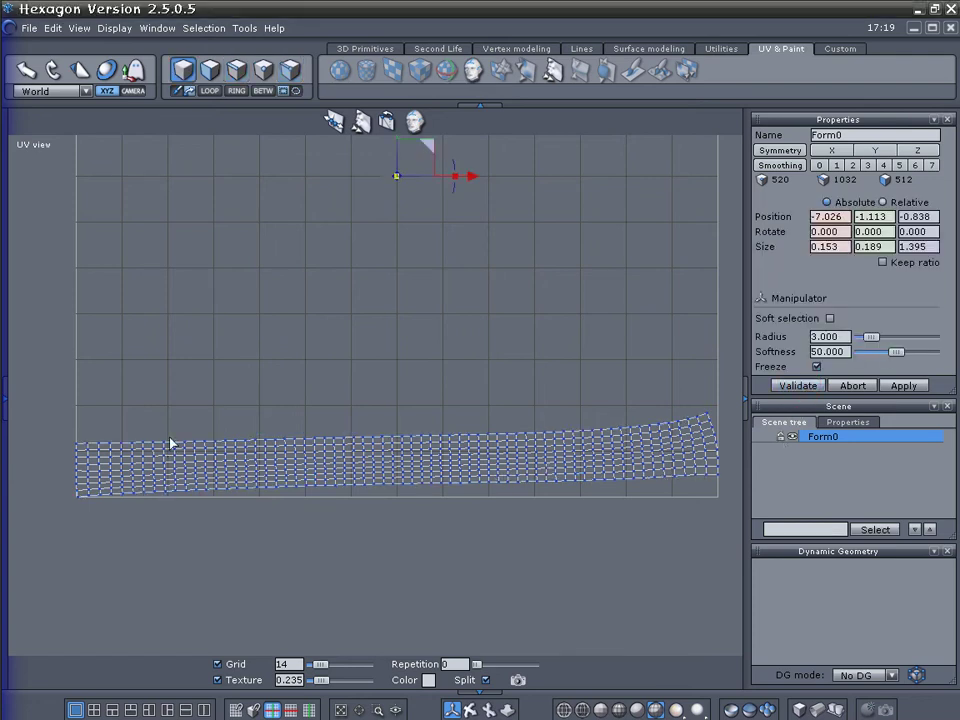
Select all edges of the unfolded UV strip and move the strip up towards the middle of the UV square
click(237, 70)
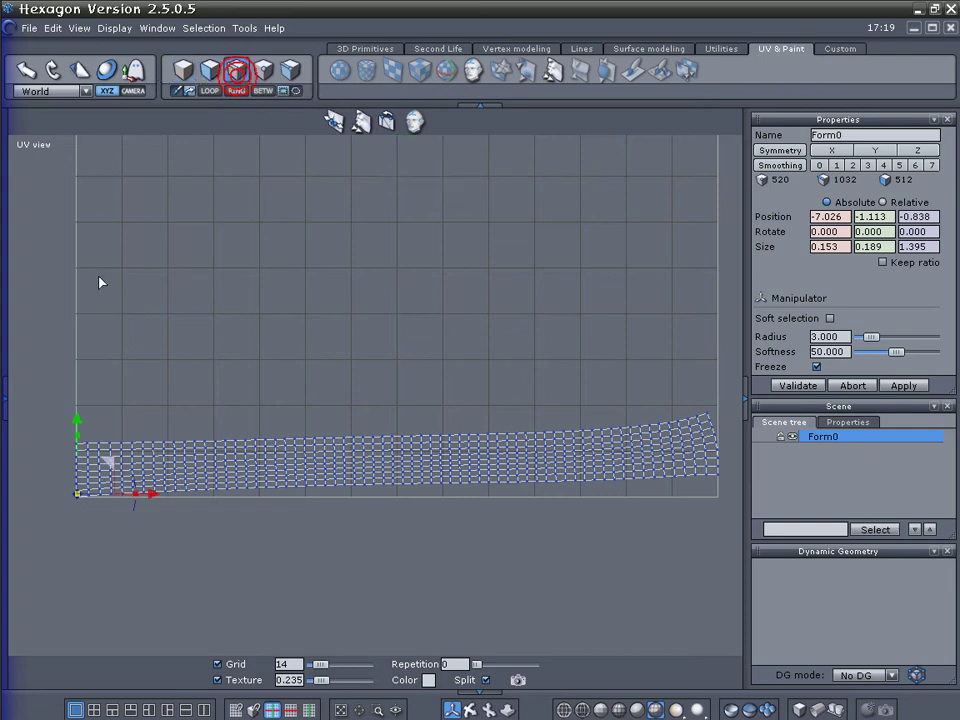
drag(50, 331, 722, 690)
drag(396, 372, 450, 160)
middle_drag(452, 346, 426, 459)
click(424, 455)
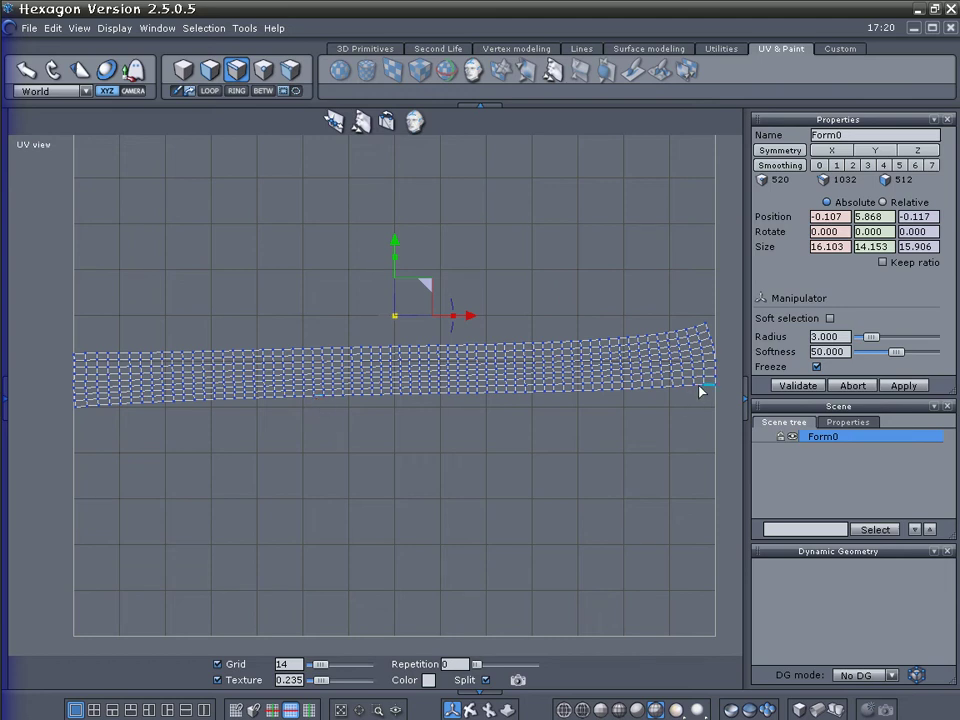
Select the strip's bottom lengthwise edge loop and scale it vertically to flatten it into a straight horizontal line
click(388, 398)
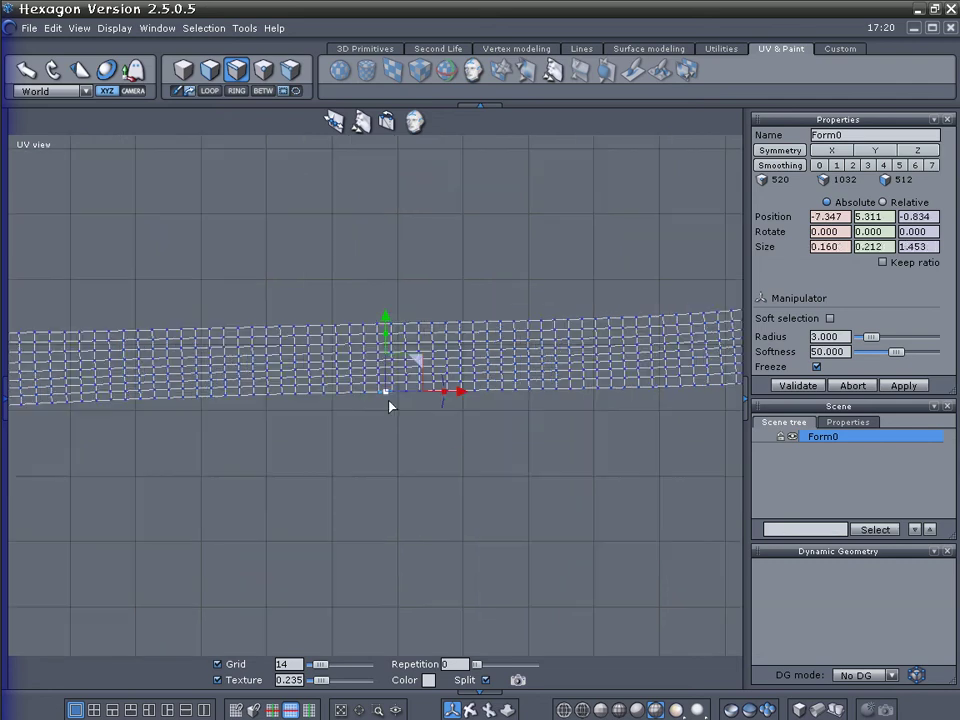
scroll(390, 400, up, 3)
scroll(314, 388, down, 2)
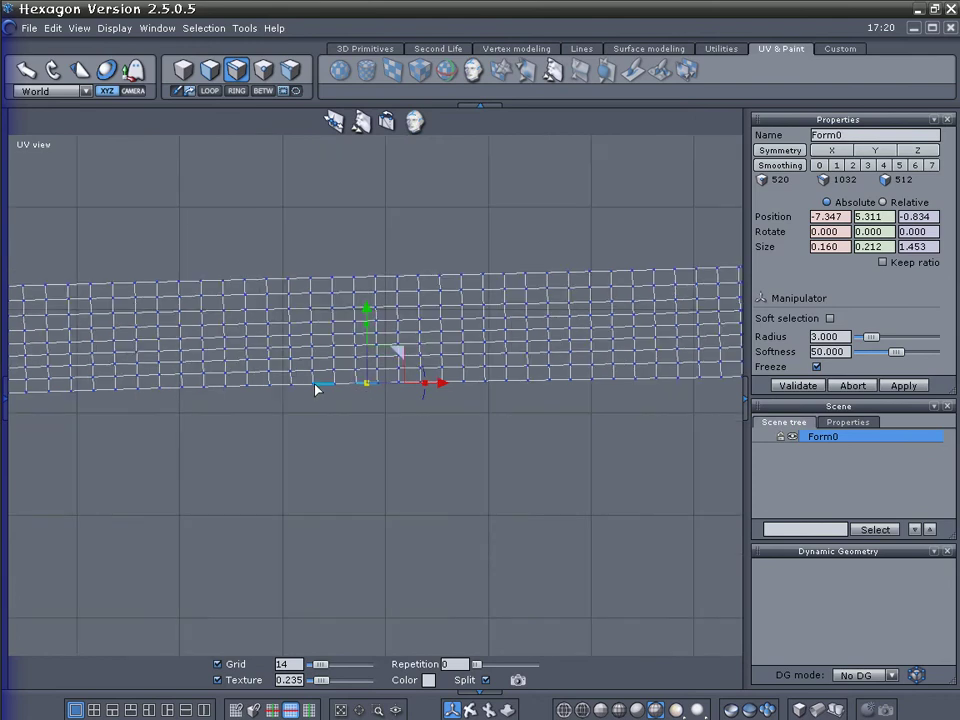
double_click(318, 392)
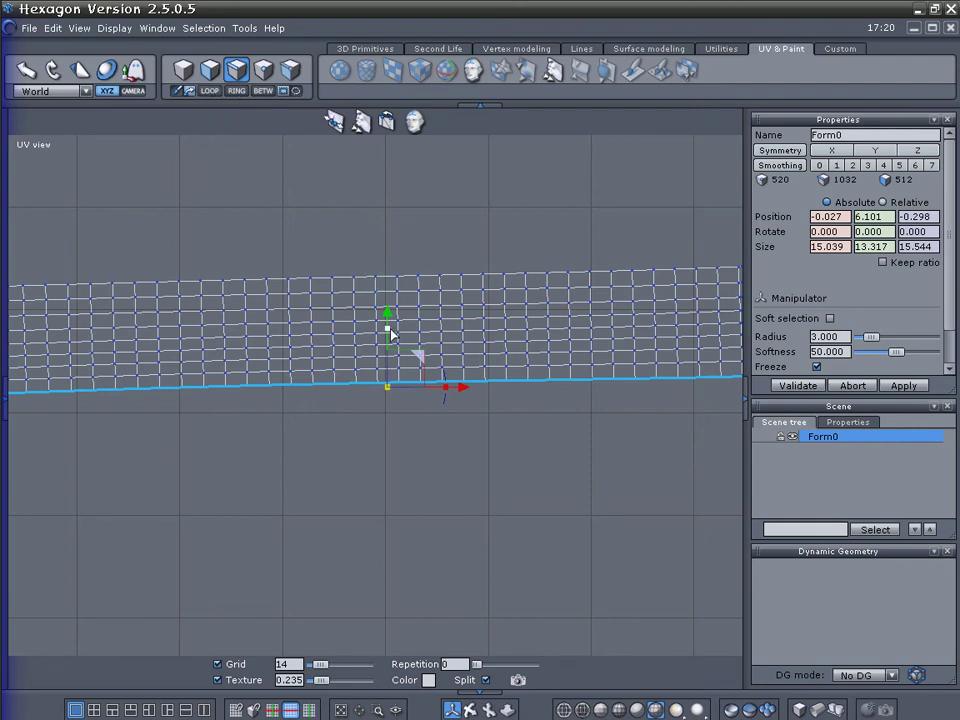
scroll(388, 337, up, 2)
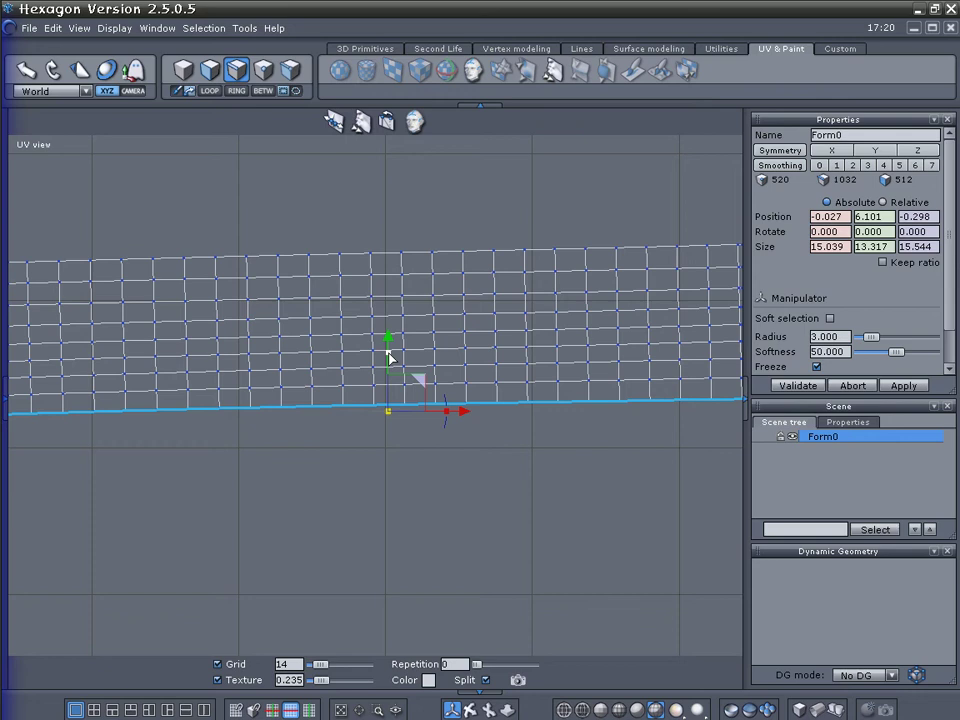
click(390, 362)
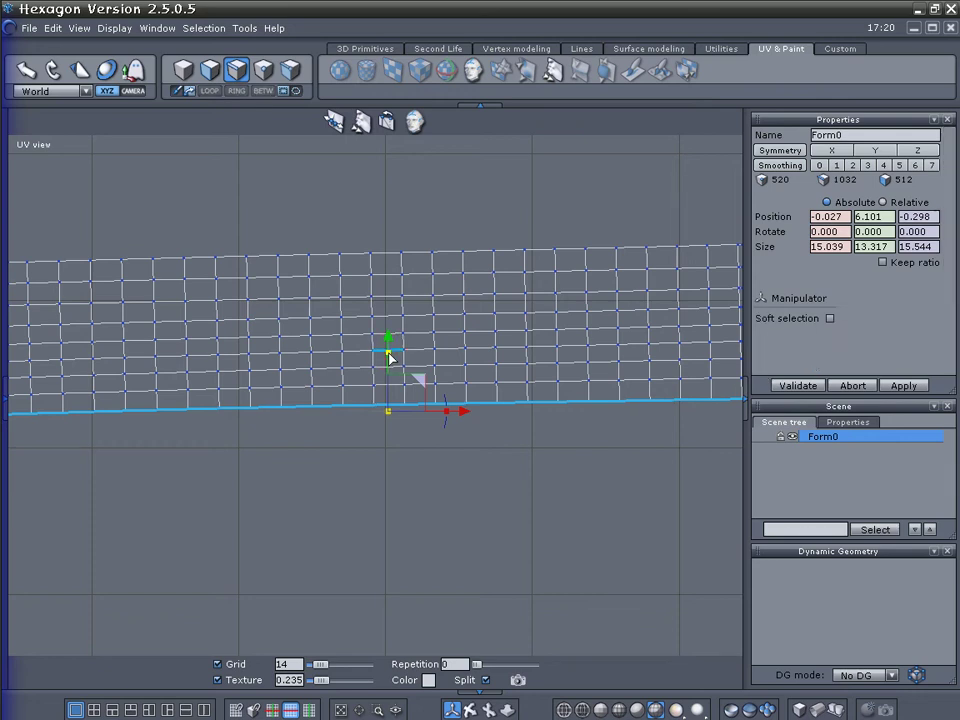
drag(390, 372, 390, 415)
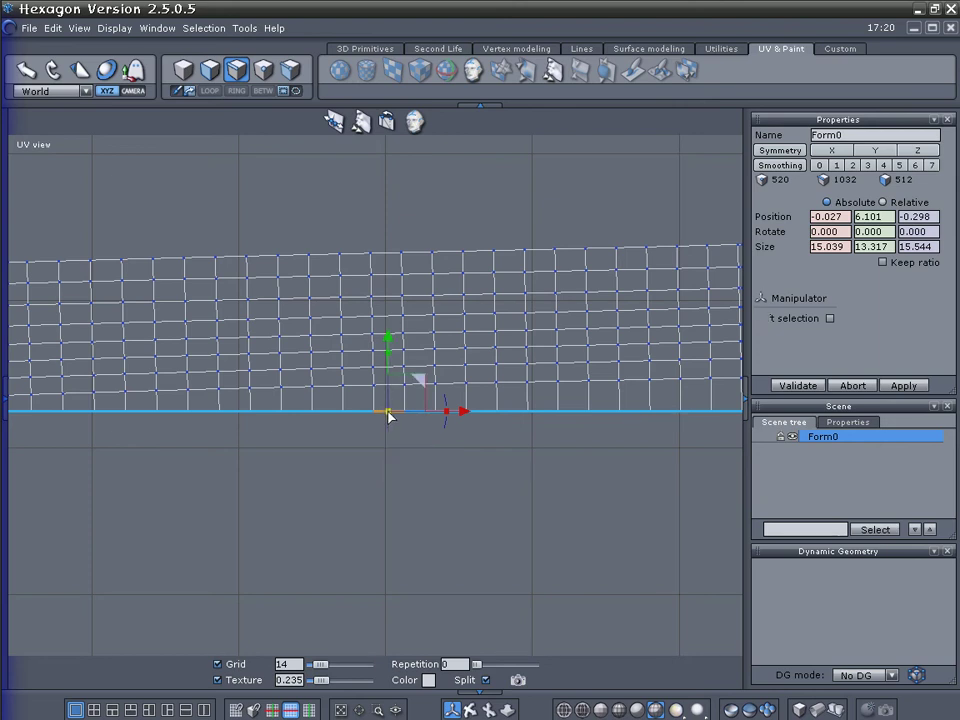
Move the flattened bottom edge loop down, away from the rest of the UV strip
scroll(377, 409, down, 1)
scroll(377, 409, down, 3)
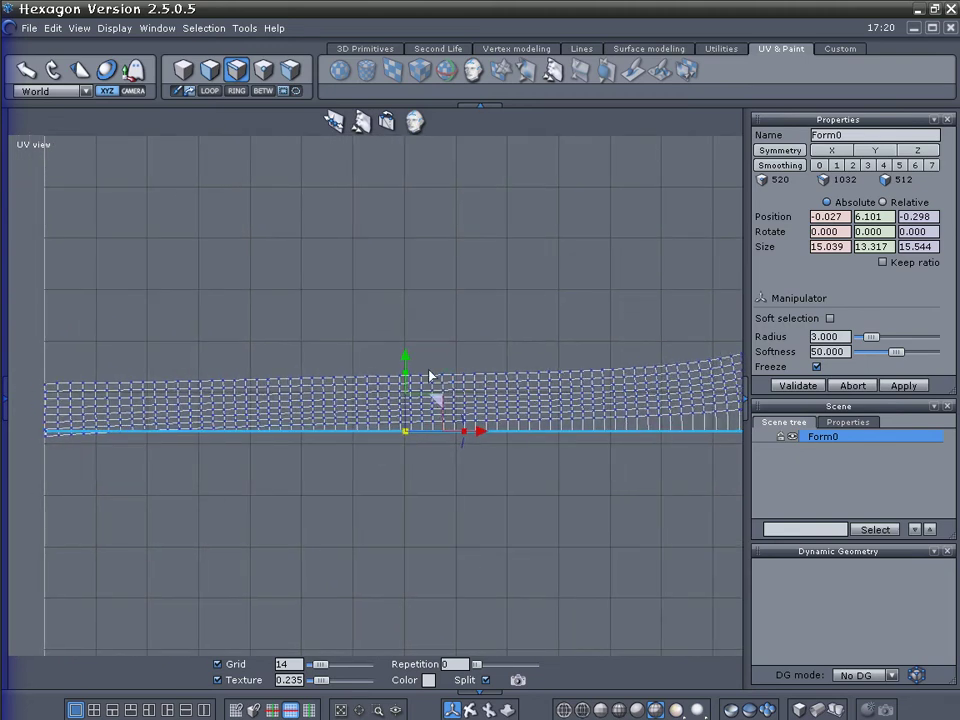
drag(405, 356, 405, 378)
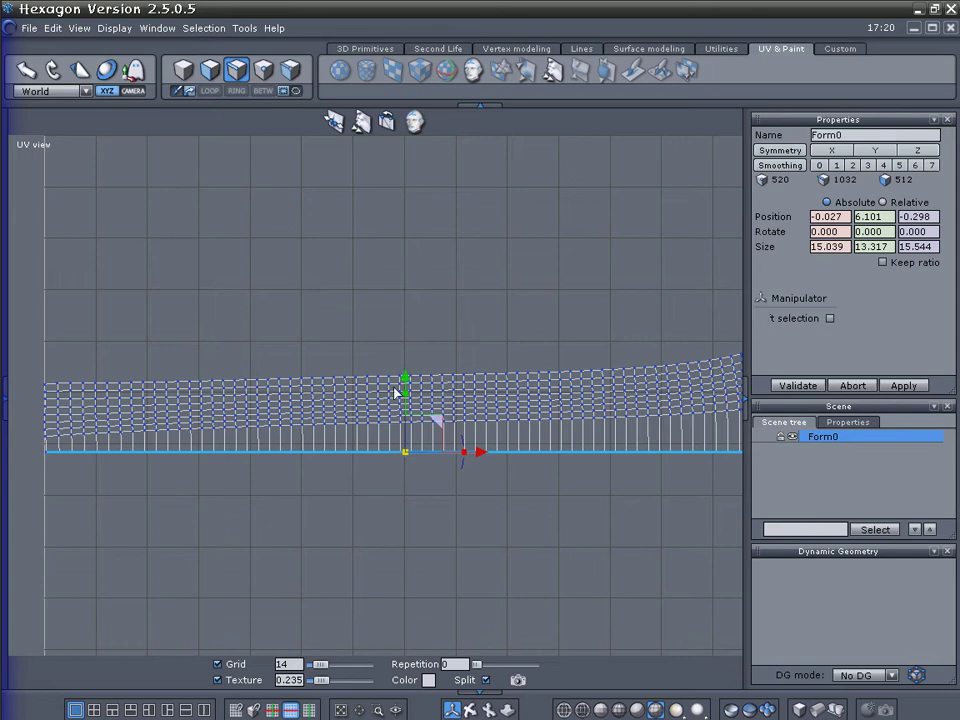
Flatten the second lengthwise edge loop from the bottom by scaling it vertically, and move it down close above the bottom loop
click(341, 425)
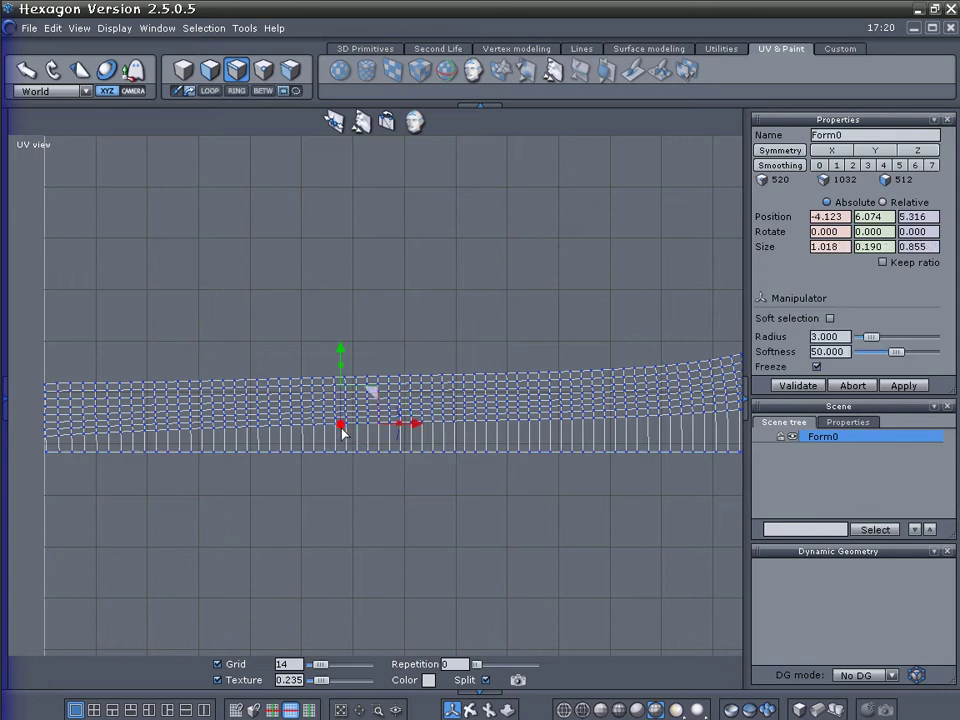
click(204, 92)
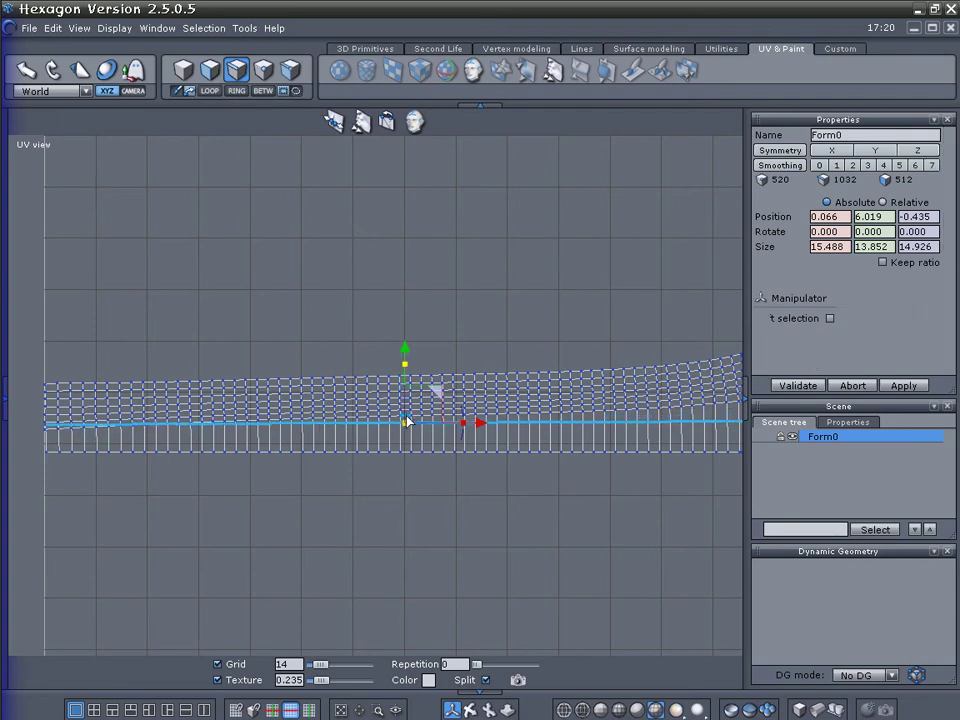
drag(405, 390, 408, 428)
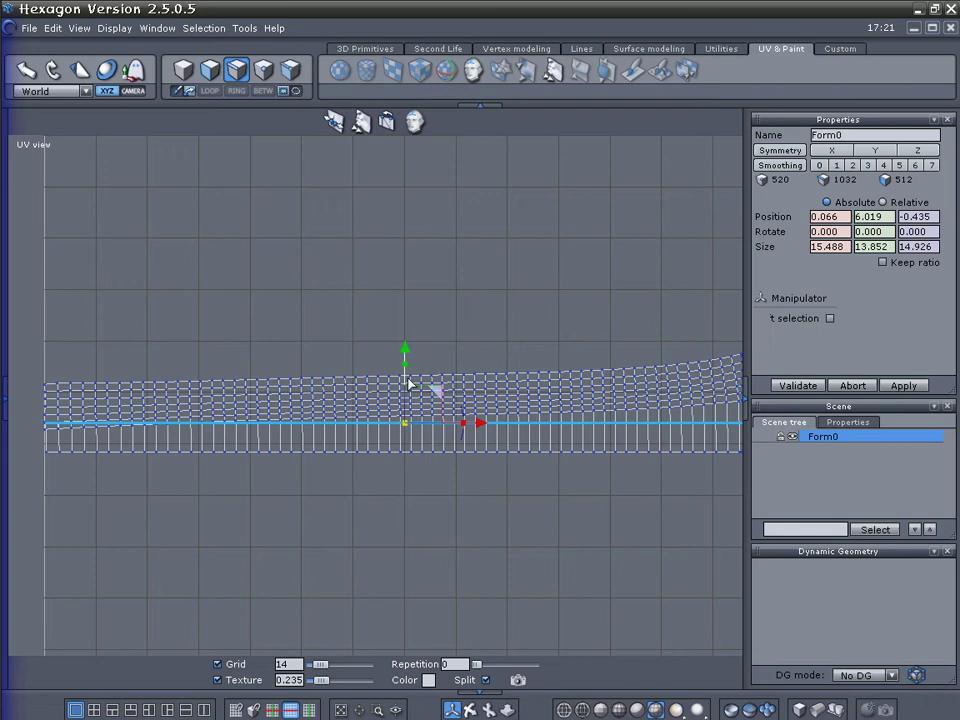
drag(405, 350, 405, 370)
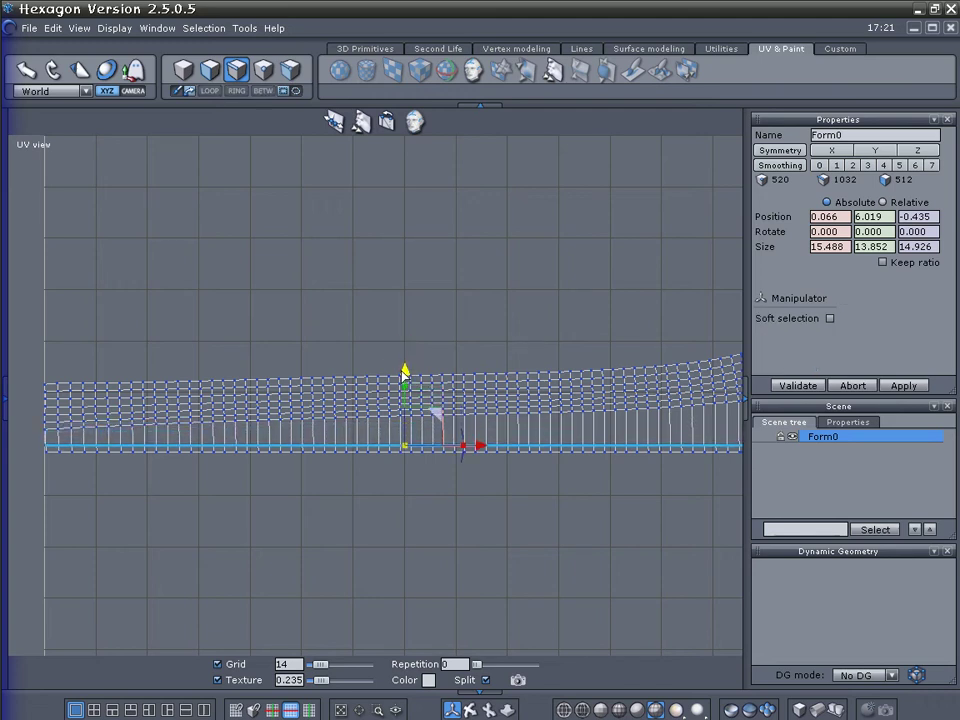
Flatten the third lengthwise edge loop from the bottom into a horizontal line and move it down just above the second one
click(274, 422)
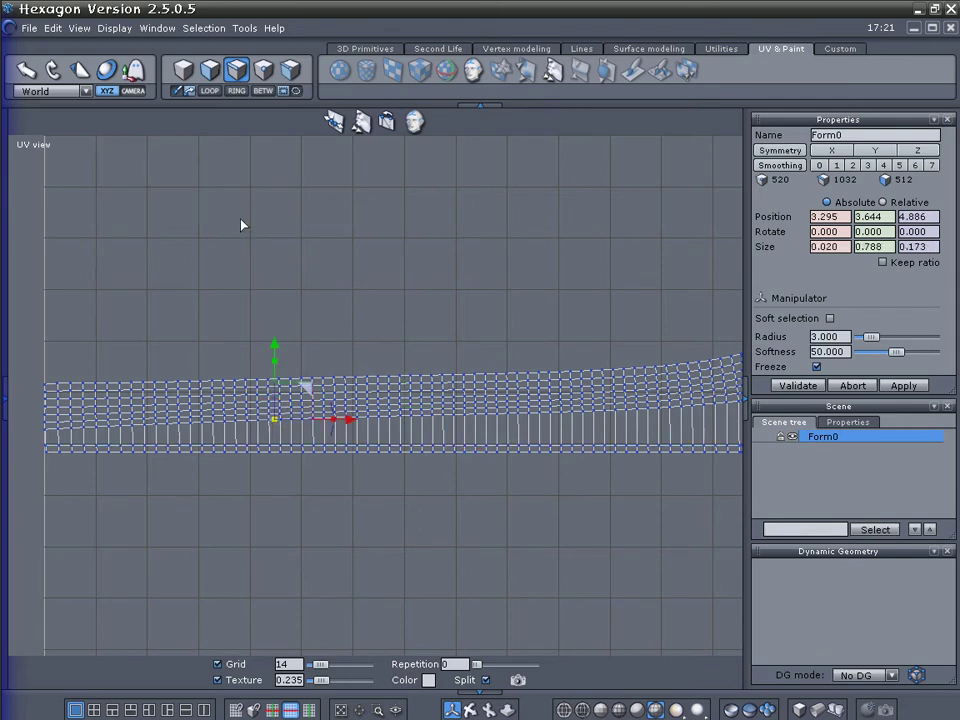
click(210, 91)
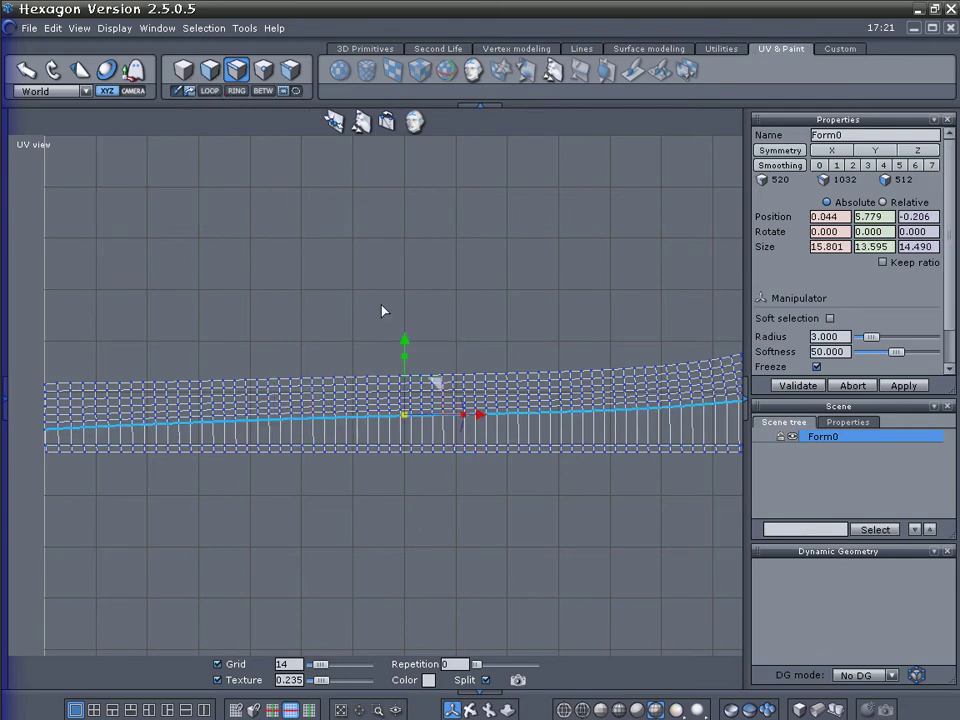
drag(406, 362, 407, 414)
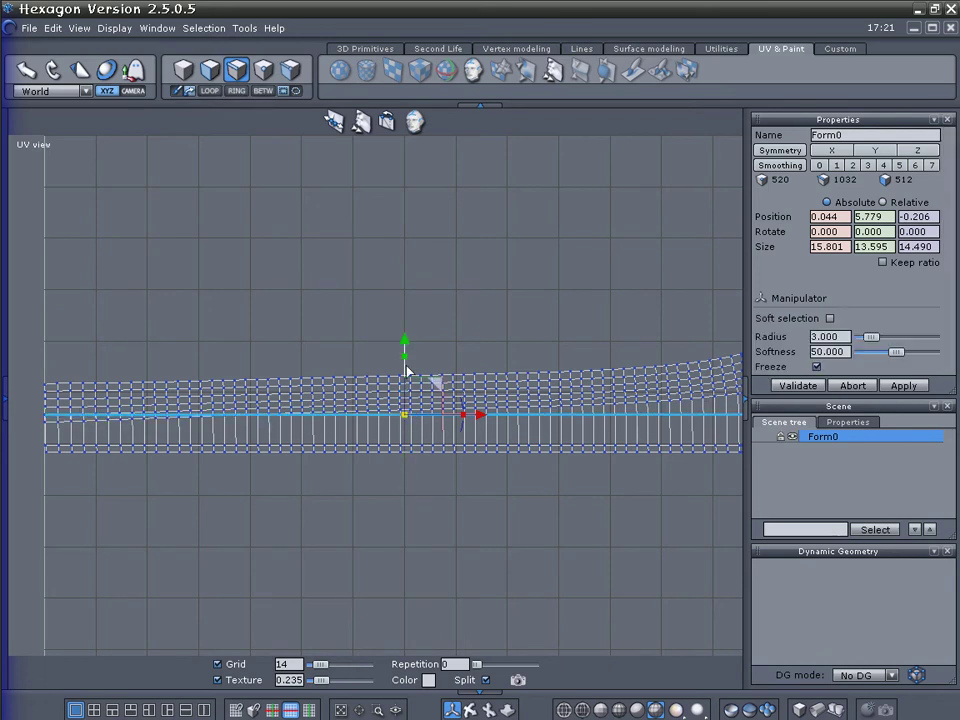
drag(404, 341, 404, 365)
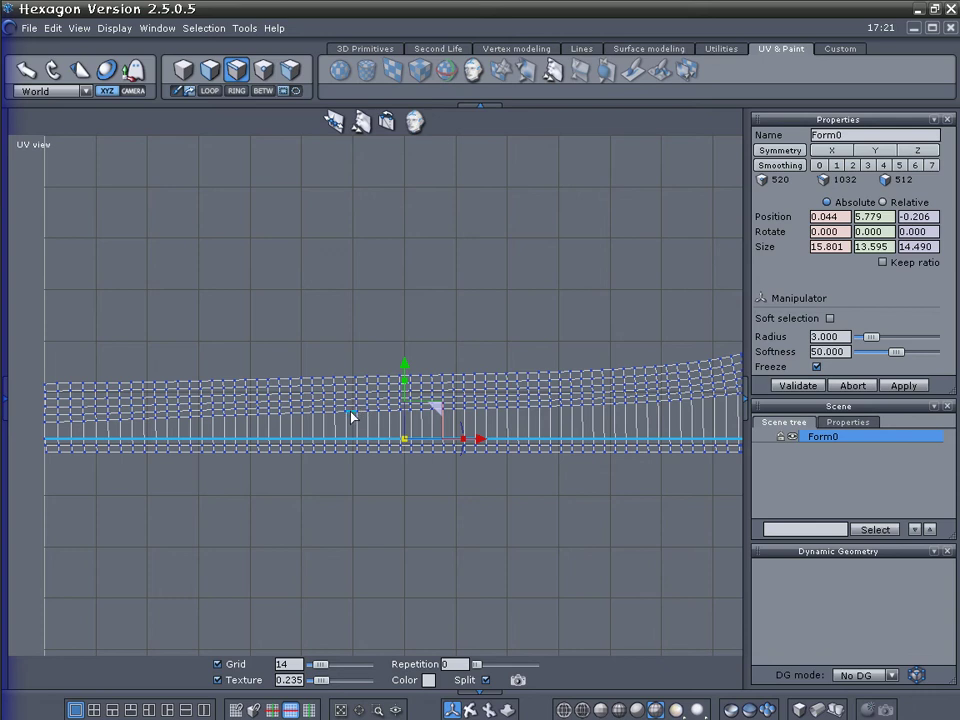
Scale the fourth lengthwise edge loop from the bottom flat and lower it to just above the third straightened loop
click(351, 416)
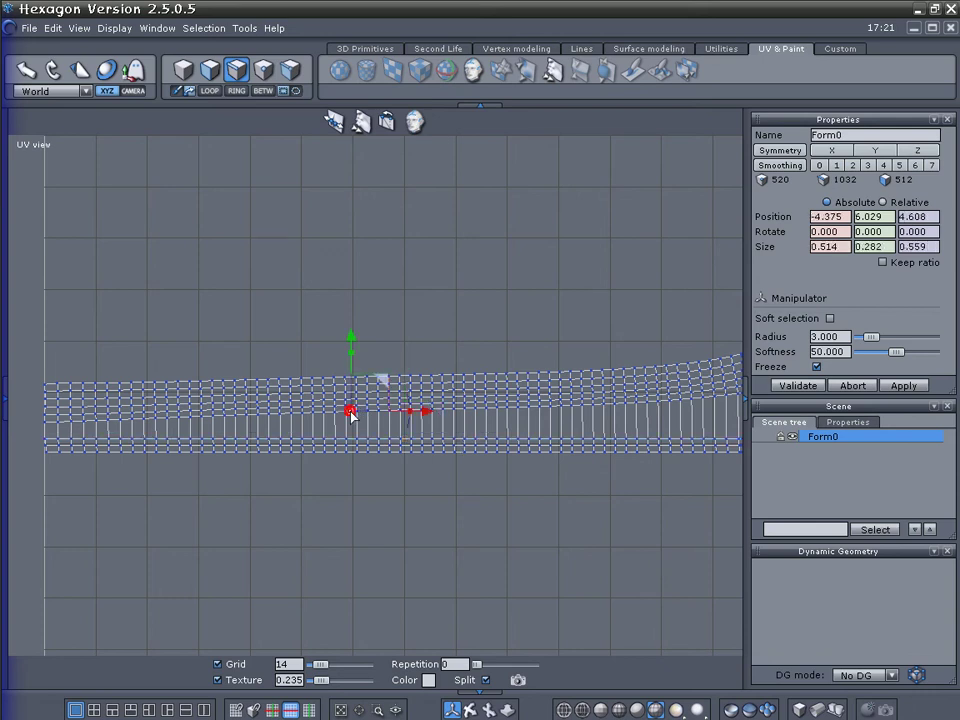
click(210, 91)
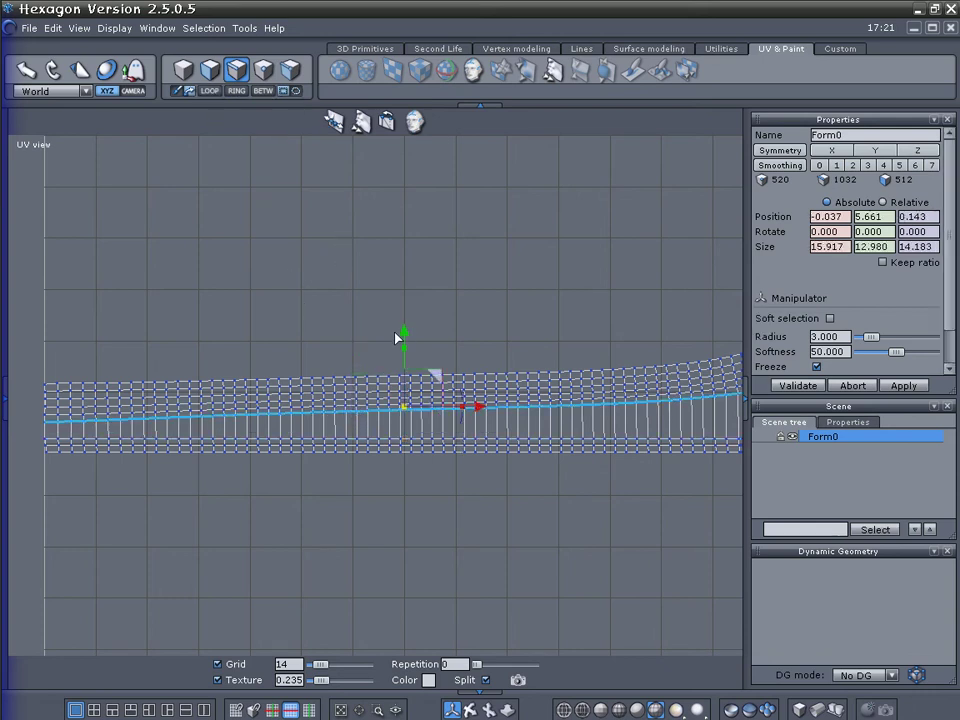
drag(404, 350, 405, 409)
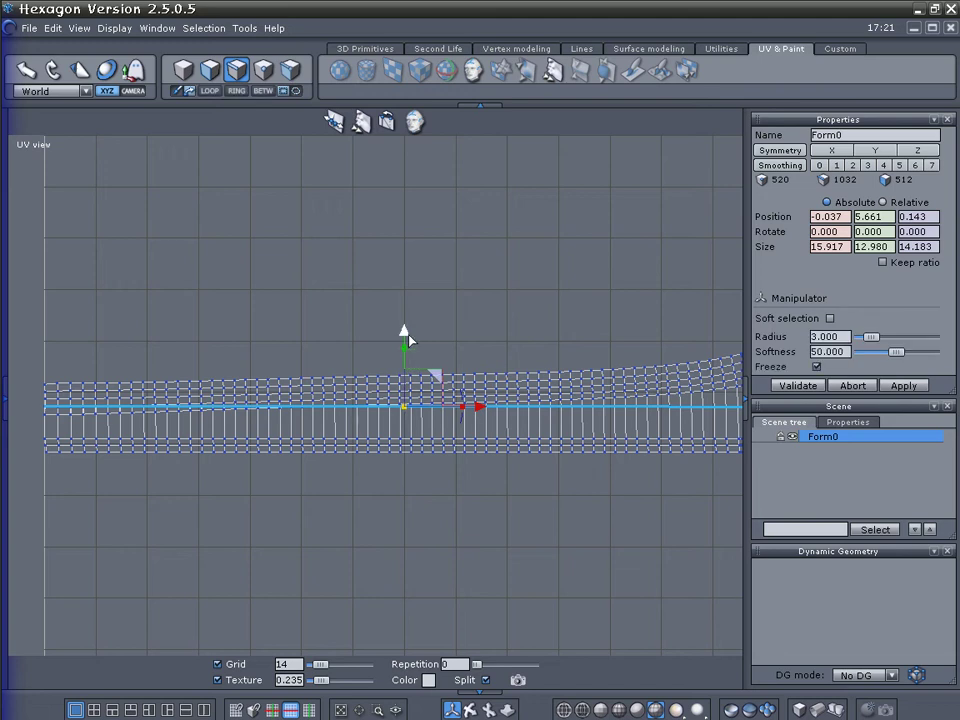
drag(407, 349, 408, 366)
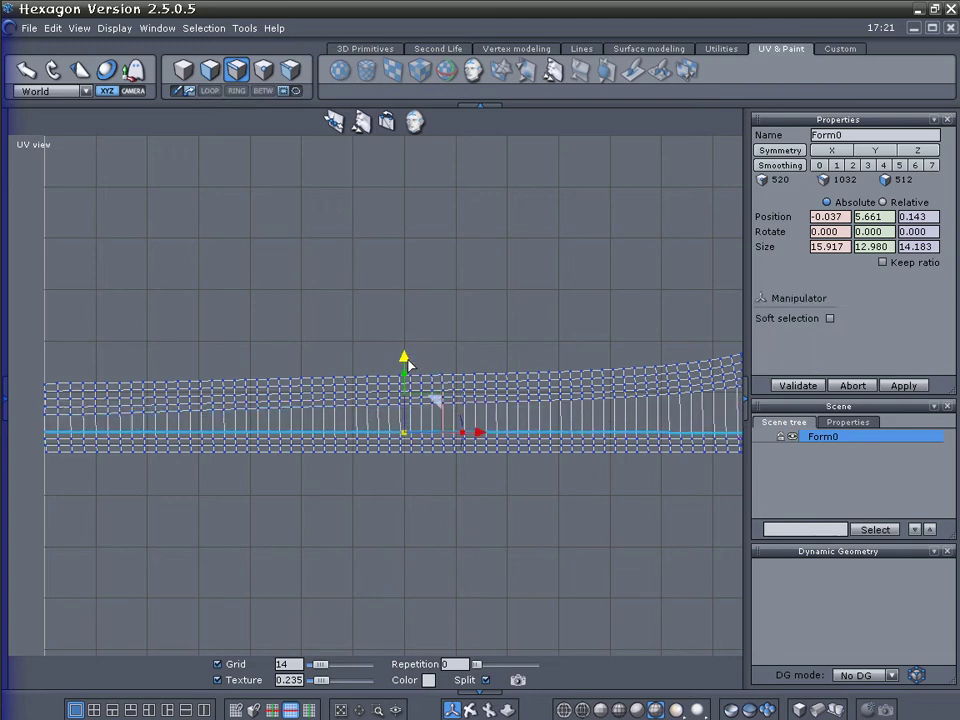
Select the fifth lengthwise edge loop from the bottom, directly above the straightened rows
click(307, 414)
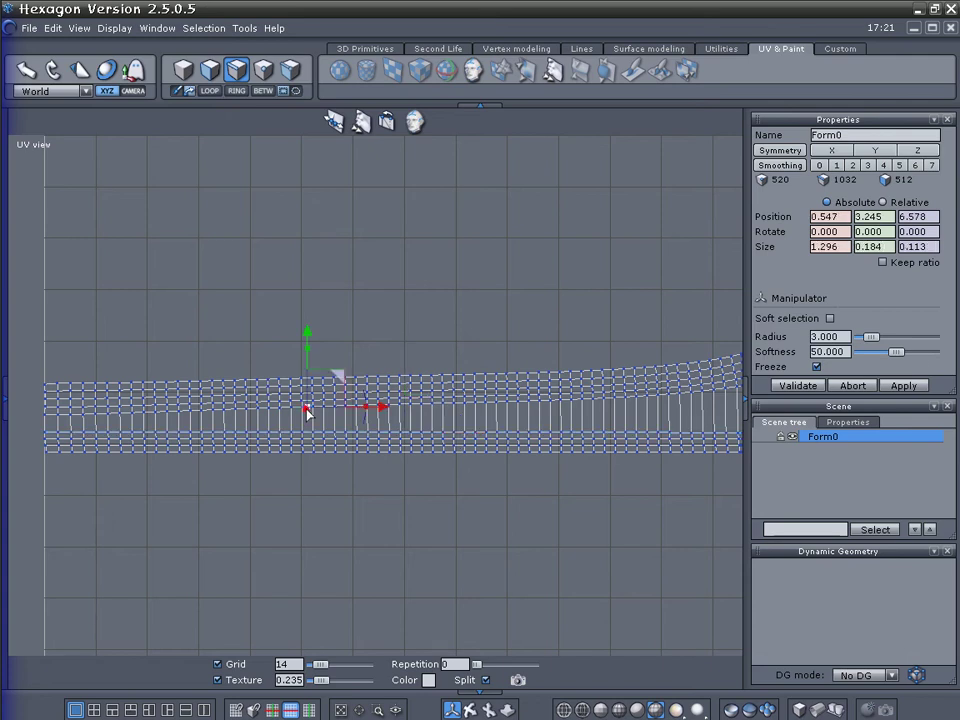
click(209, 91)
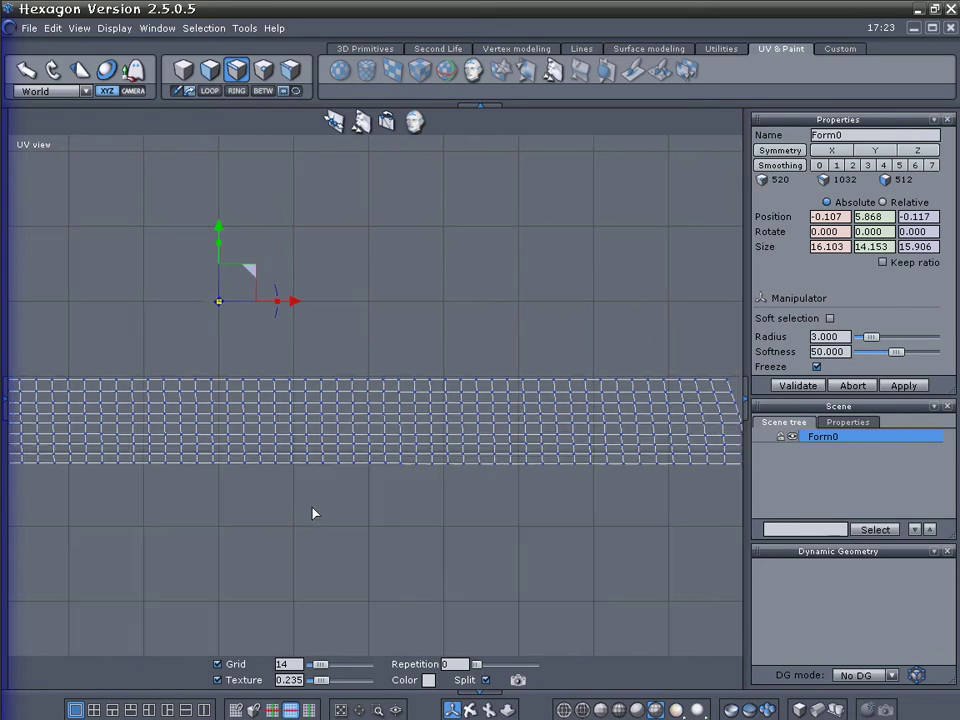
Select the complete bottom lengthwise edge loop of the straightened UV strip
middle_drag(313, 514, 386, 515)
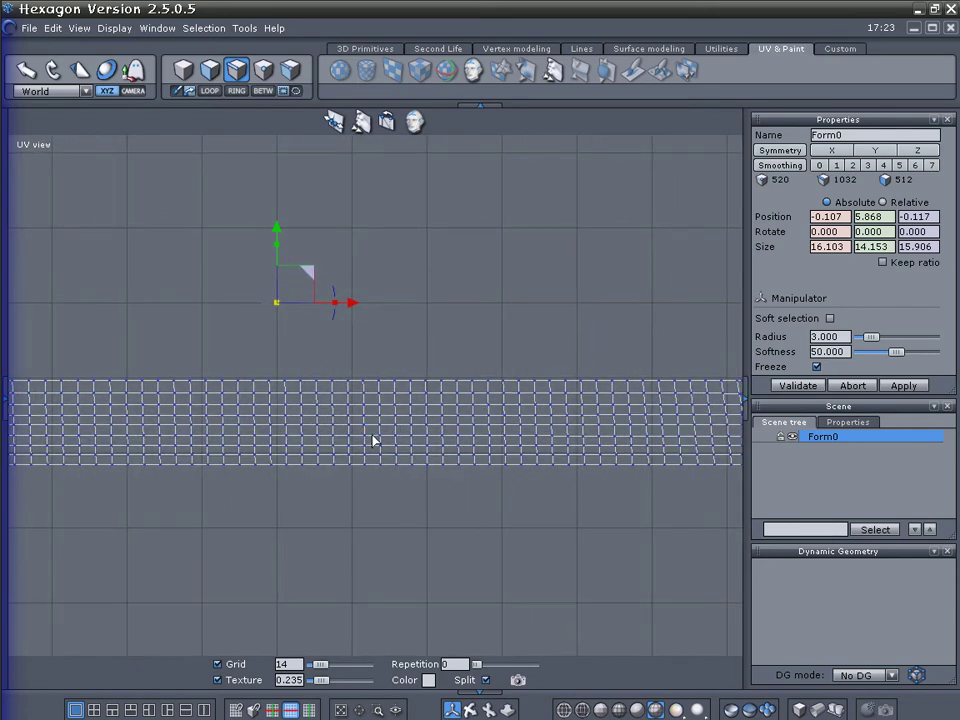
middle_drag(372, 471, 420, 488)
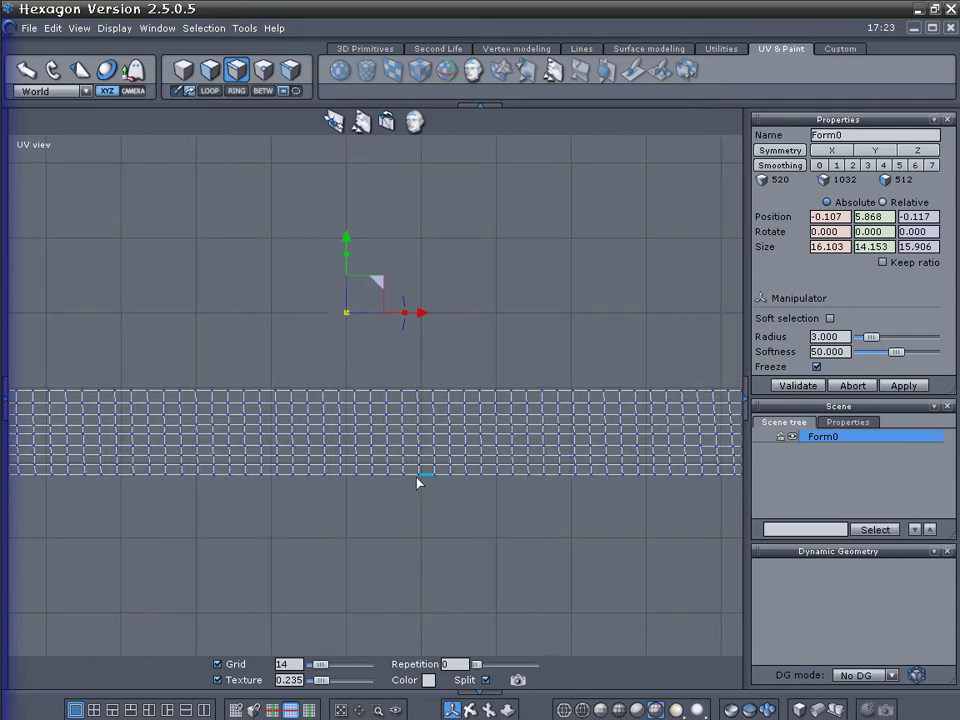
click(412, 475)
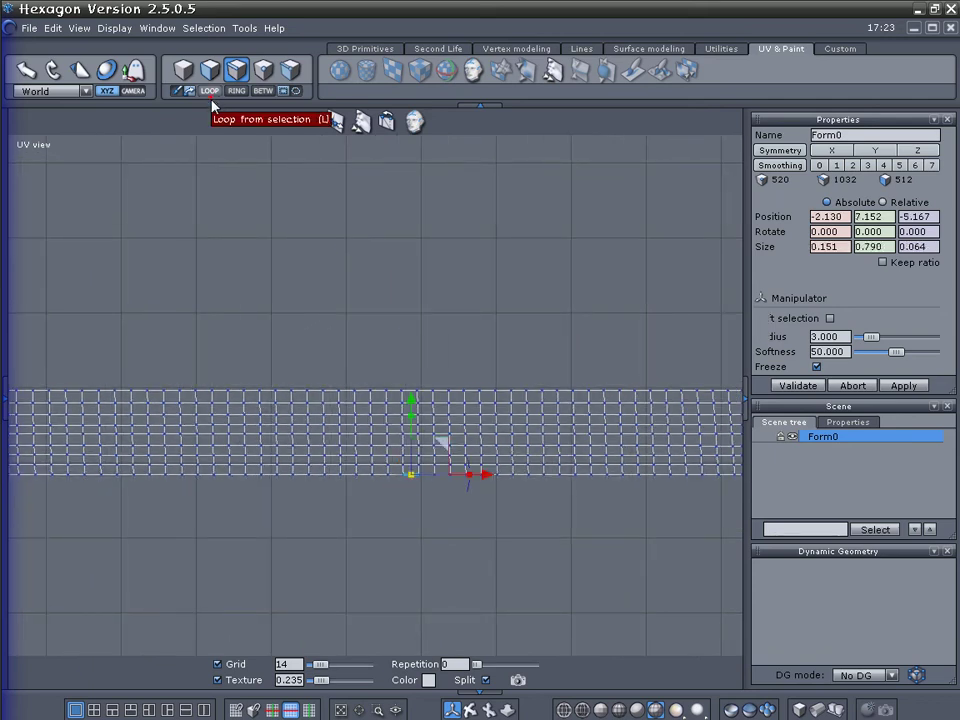
click(210, 90)
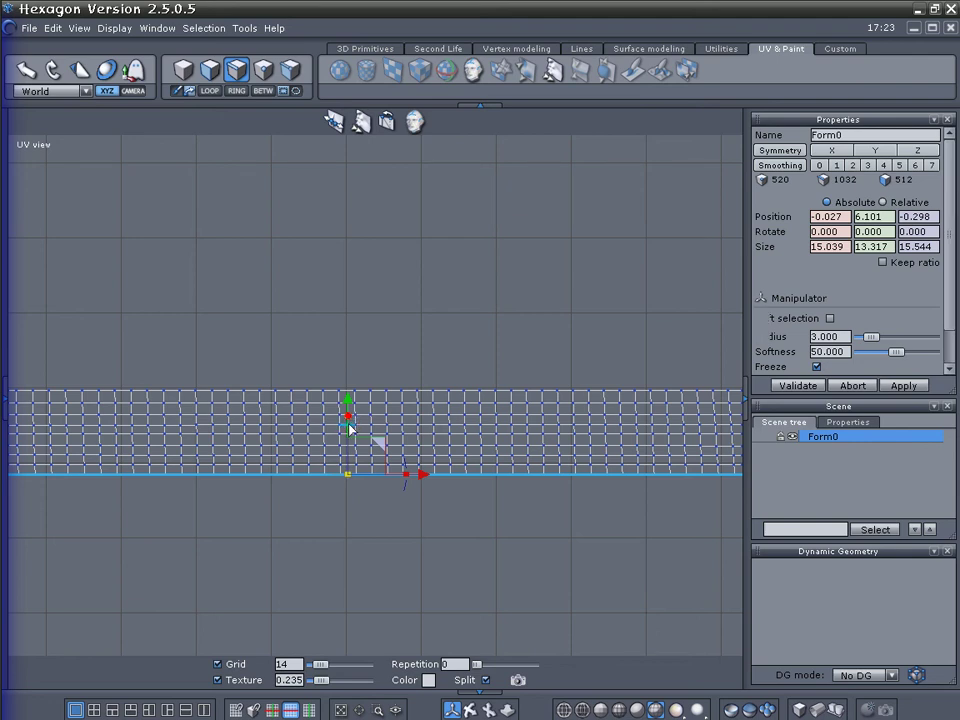
click(349, 473)
click(347, 476)
Select the slanted edge loop closing the strip's right end and scale it horizontally into a straight vertical line
middle_drag(653, 557, 317, 525)
middle_drag(594, 499, 512, 518)
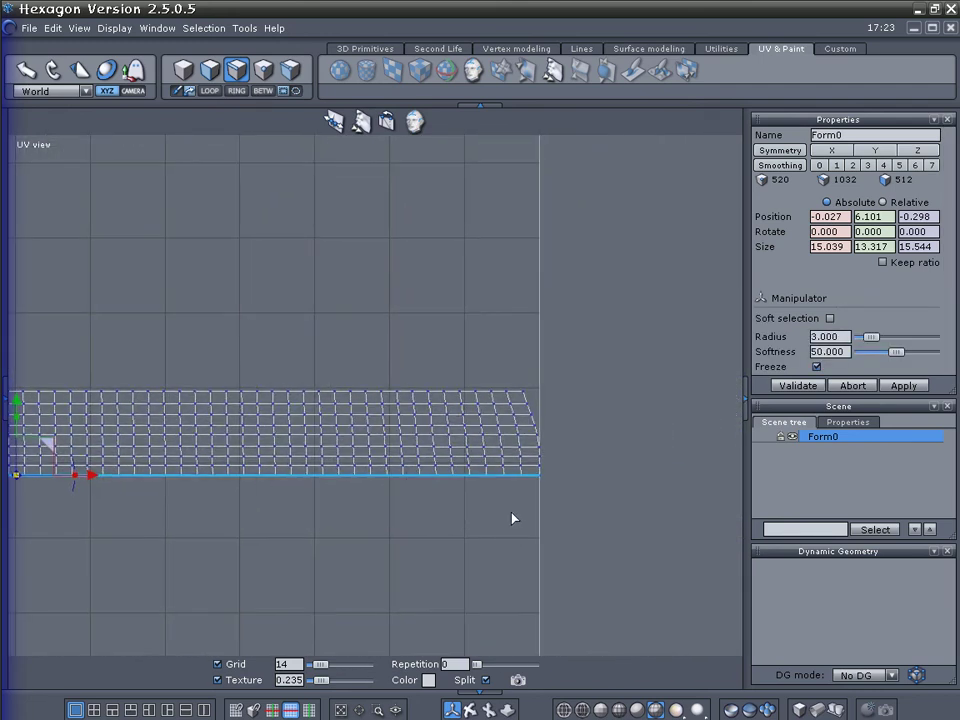
scroll(529, 457, up, 2)
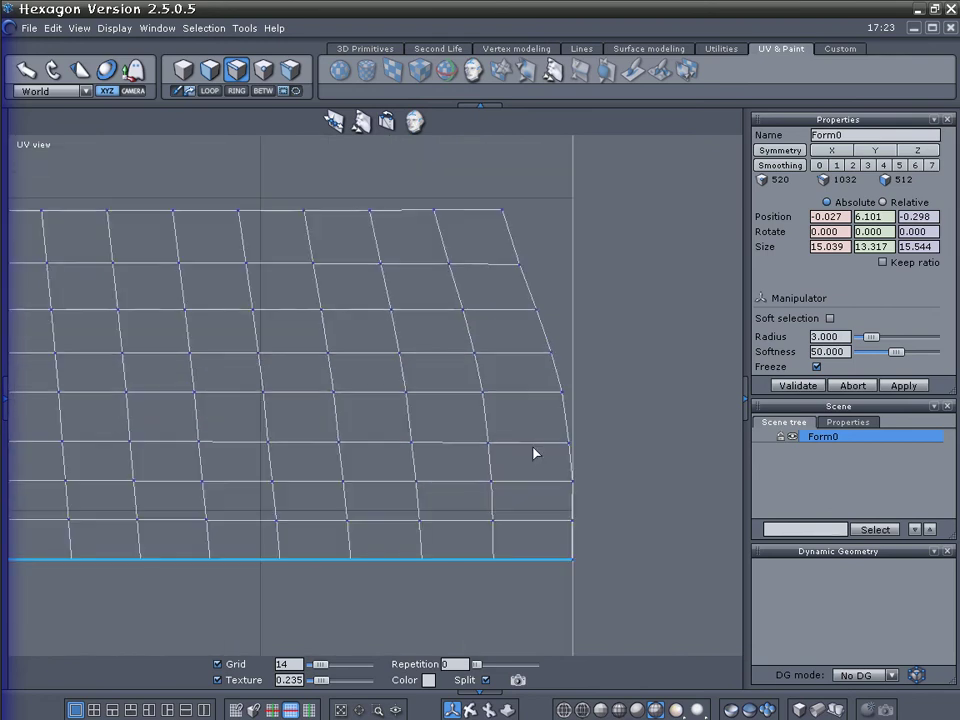
click(565, 427)
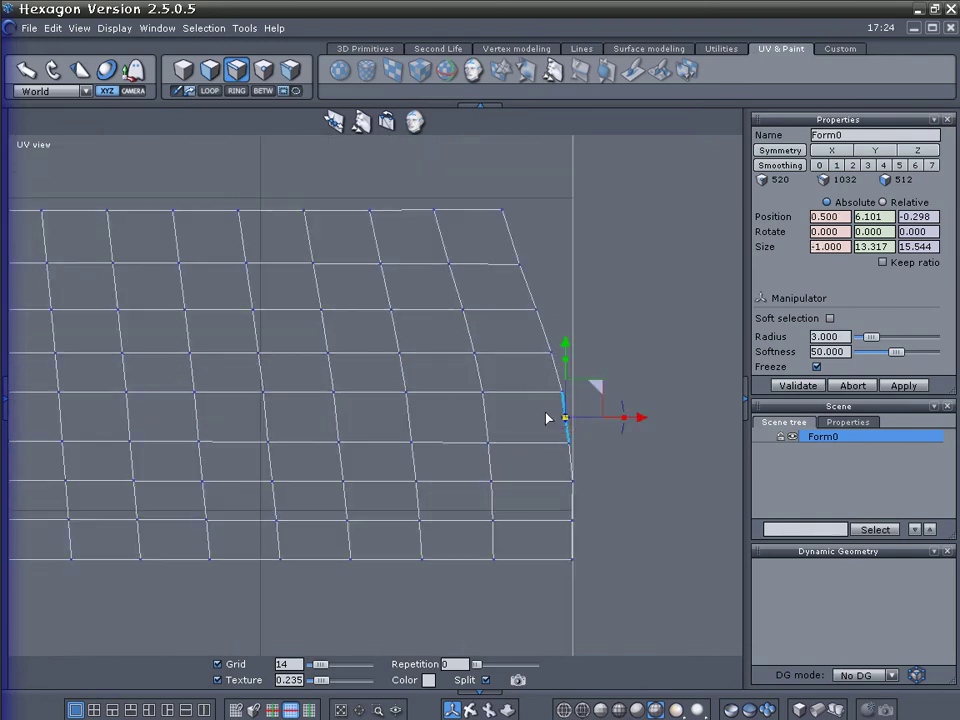
click(209, 90)
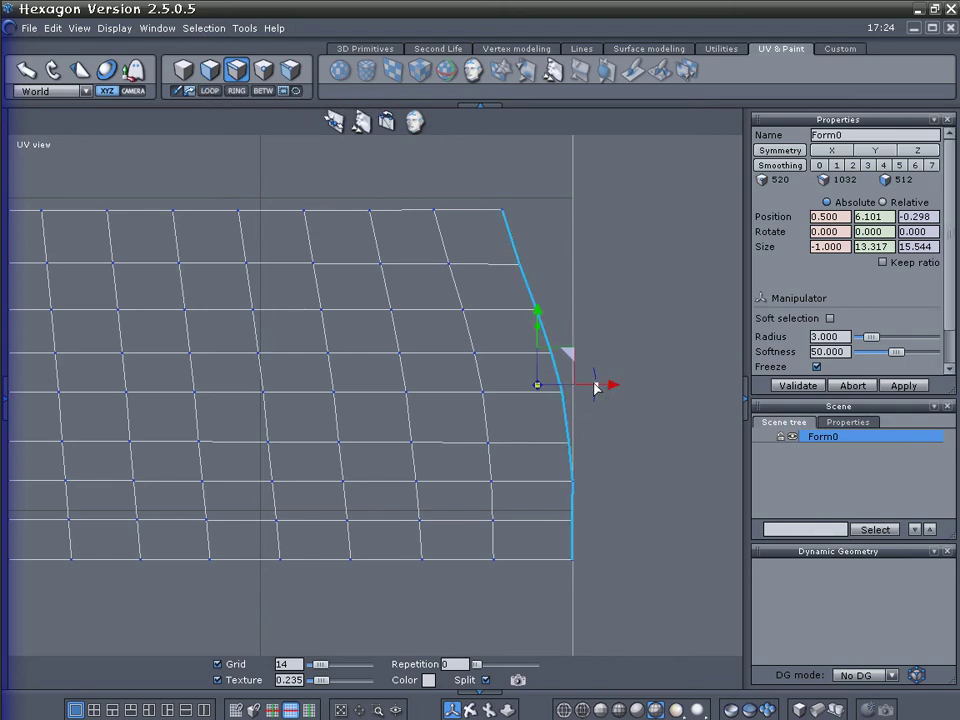
drag(597, 389, 537, 388)
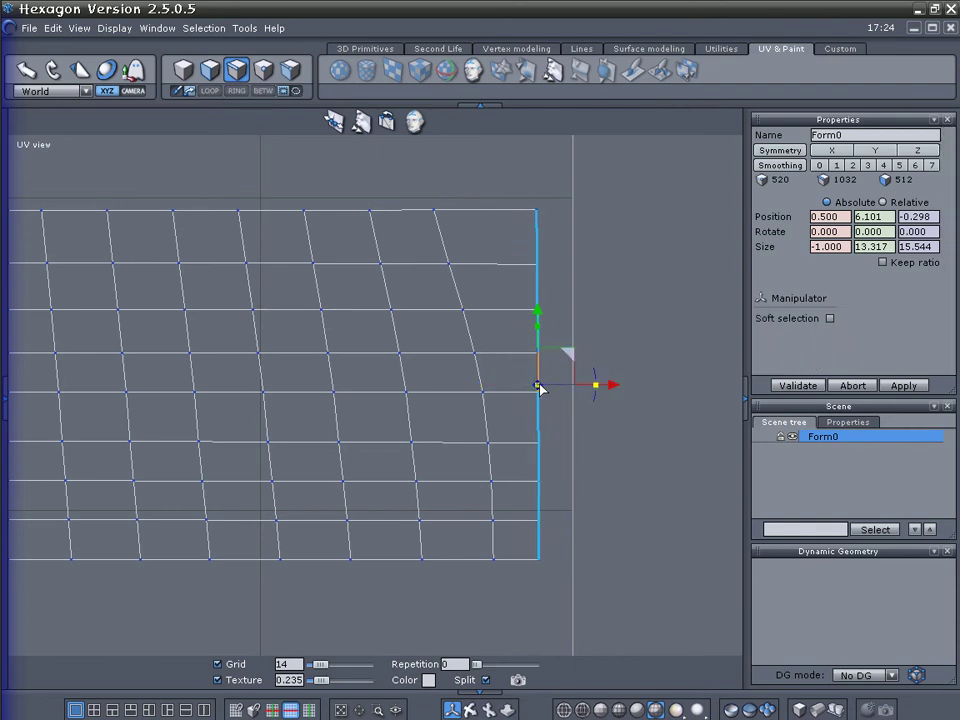
Straighten the second and third crosswise edge loops from the strip's right end by scaling each horizontally to a vertical line
click(478, 375)
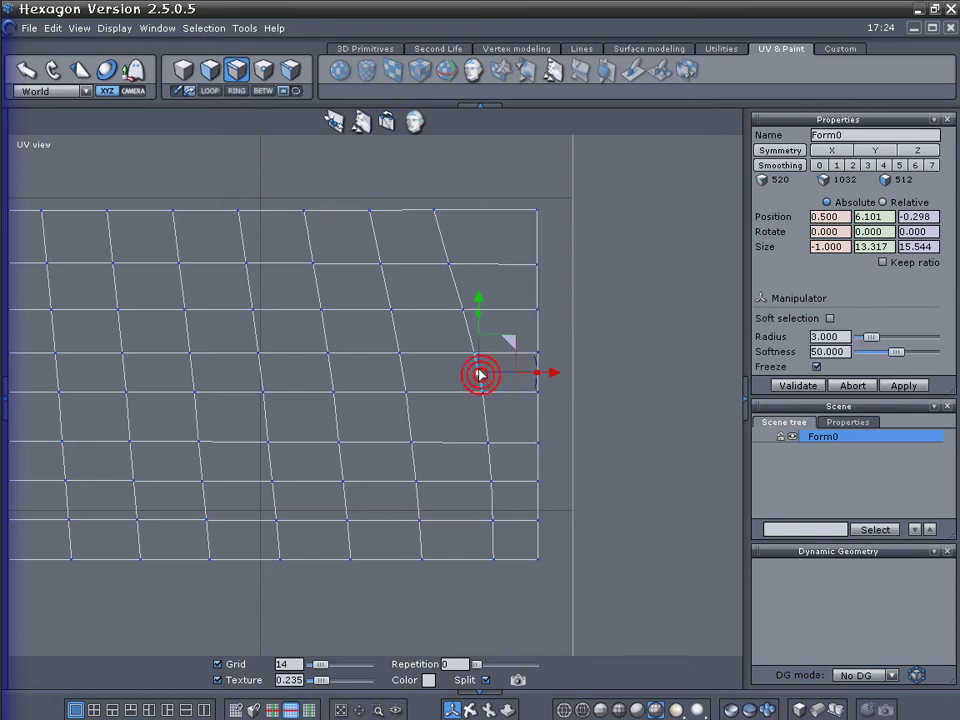
click(209, 90)
drag(537, 386, 432, 390)
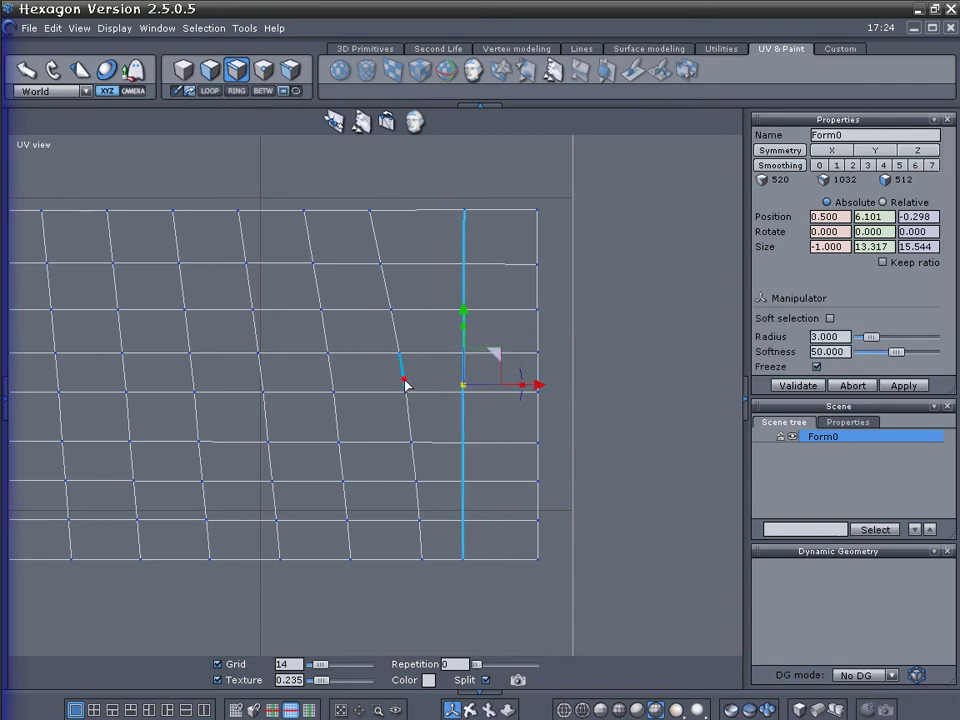
click(405, 383)
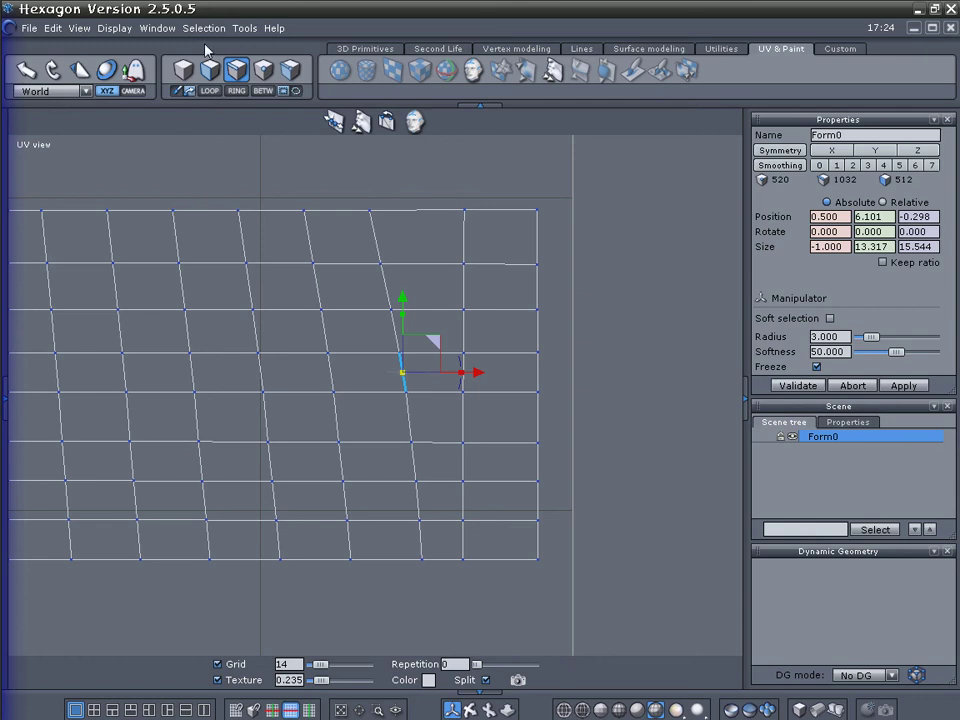
click(209, 90)
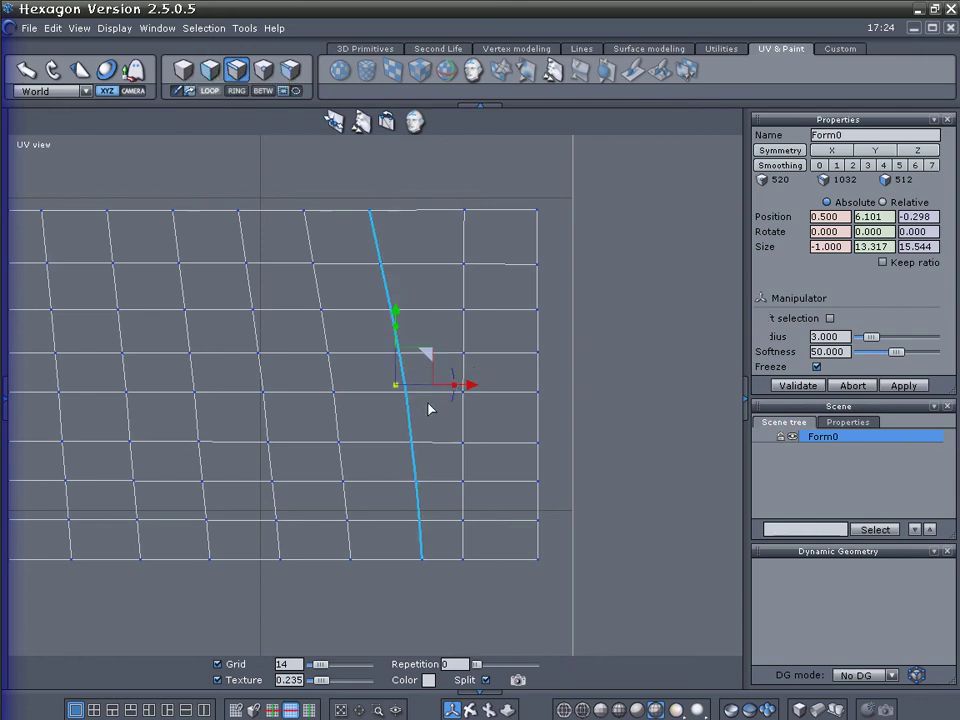
drag(457, 390, 397, 388)
Scale the fourth crosswise edge loop from the right end horizontally until vertical, and select an edge of the fifth one
click(332, 380)
click(210, 91)
drag(388, 385, 329, 389)
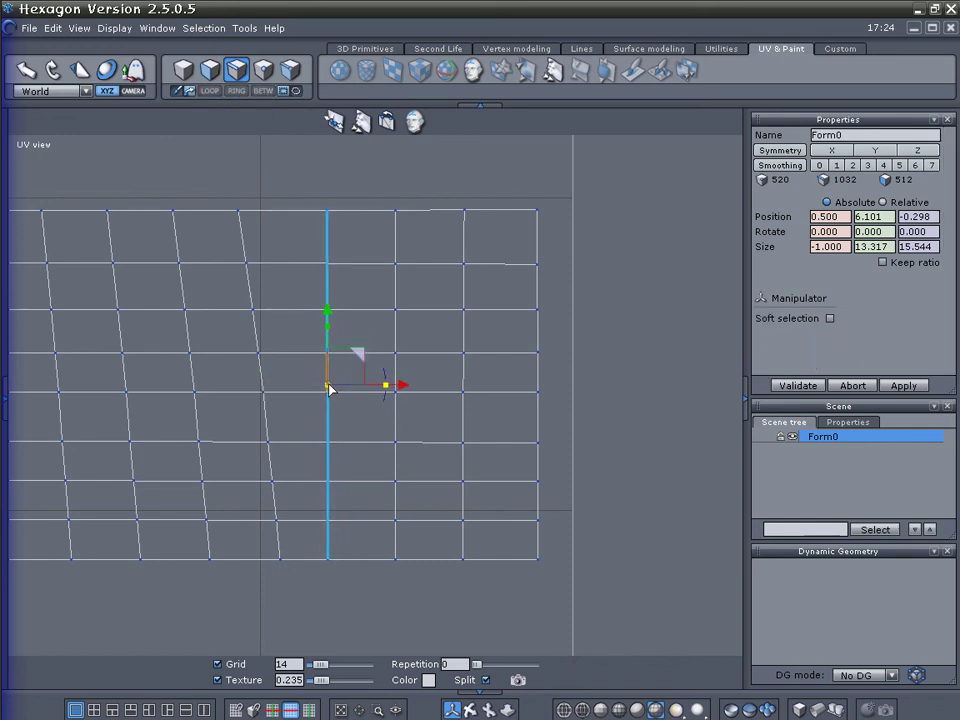
click(262, 383)
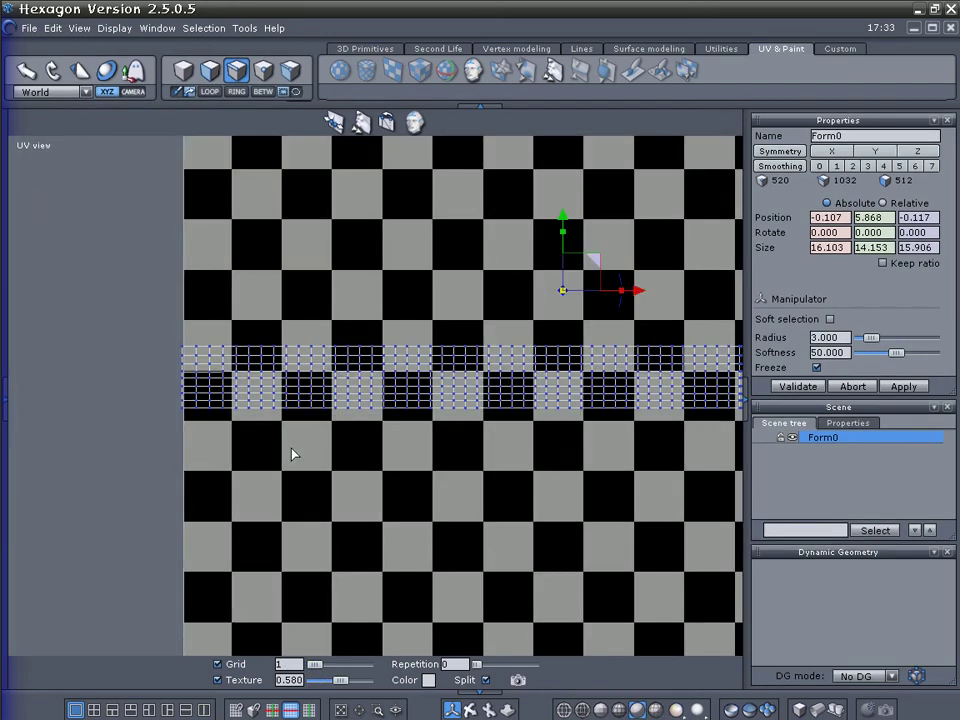
Examine the straightened UV strip against the checkerboard texture along its length and close up
middle_drag(583, 429, 322, 430)
middle_drag(514, 386, 396, 388)
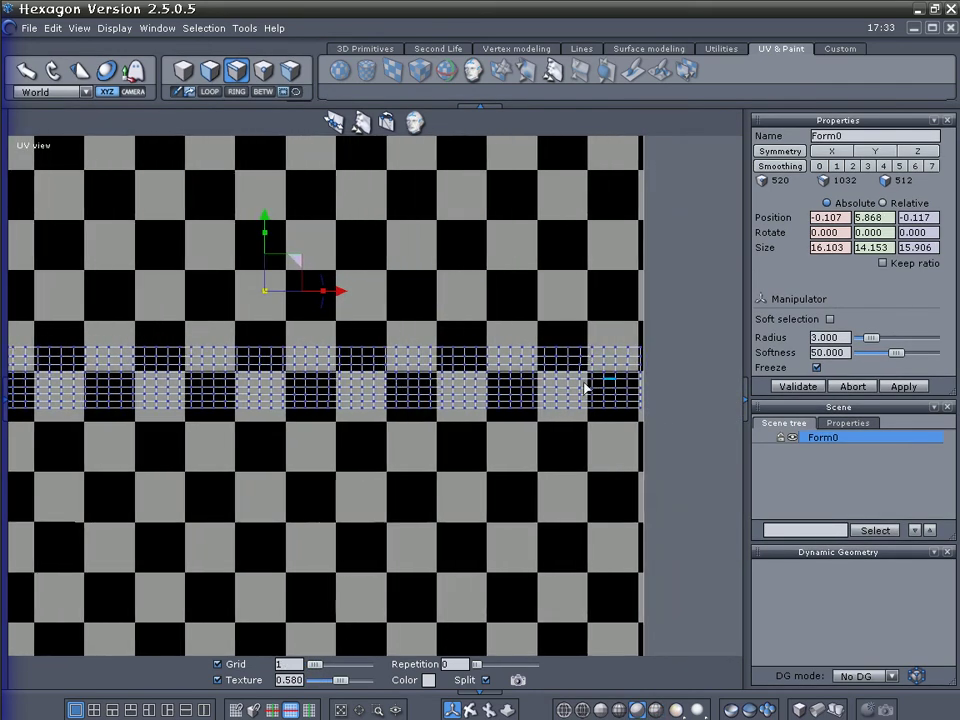
scroll(617, 387, up, 3)
scroll(617, 387, up, 3)
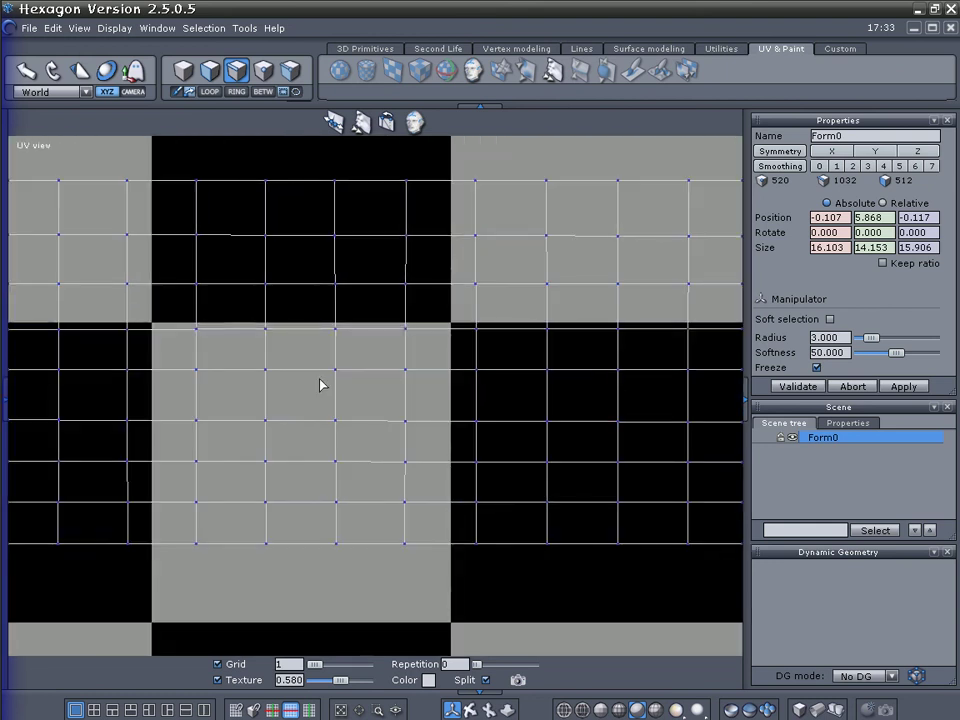
middle_drag(321, 386, 476, 396)
scroll(476, 396, down, 2)
middle_drag(343, 347, 300, 429)
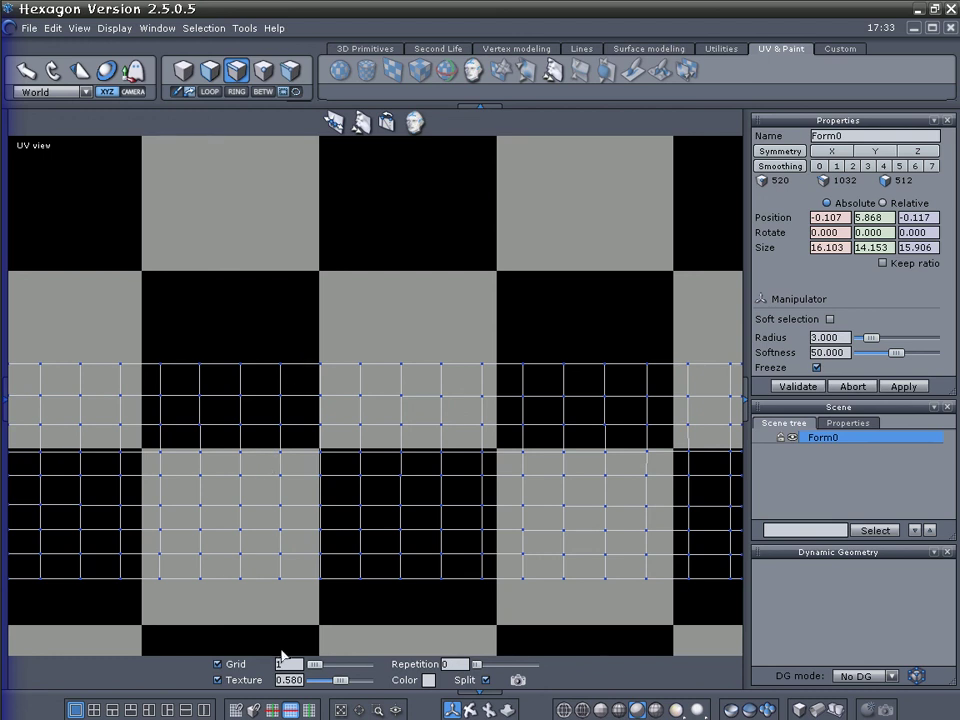
Set the UV view's grid to 100 and check how the strip's edges line up with the fine grid
drag(313, 666, 371, 668)
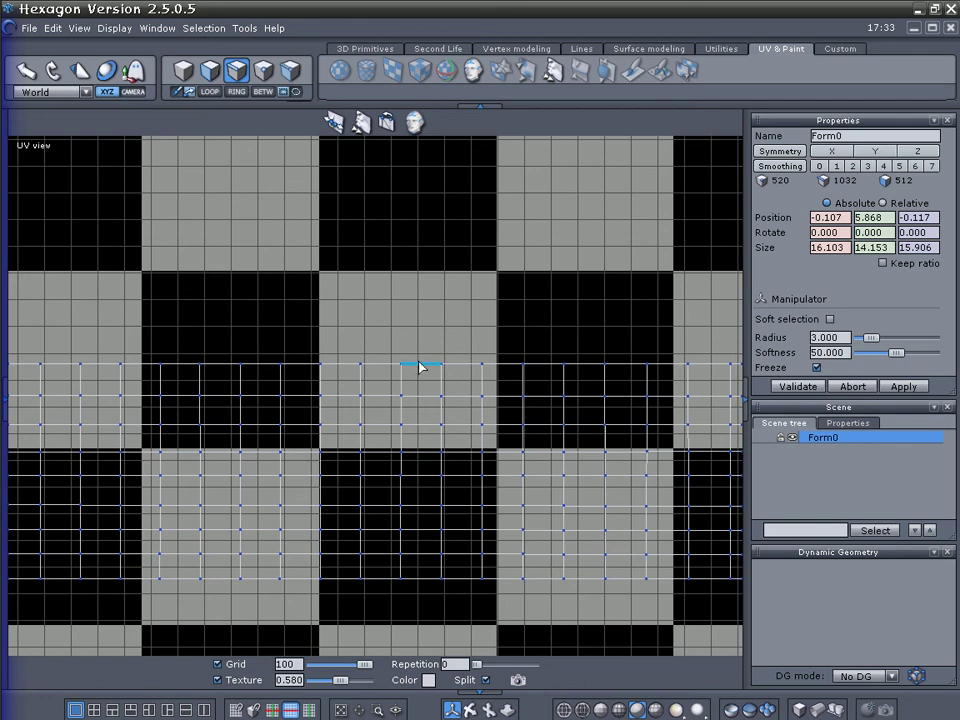
middle_drag(539, 425, 462, 388)
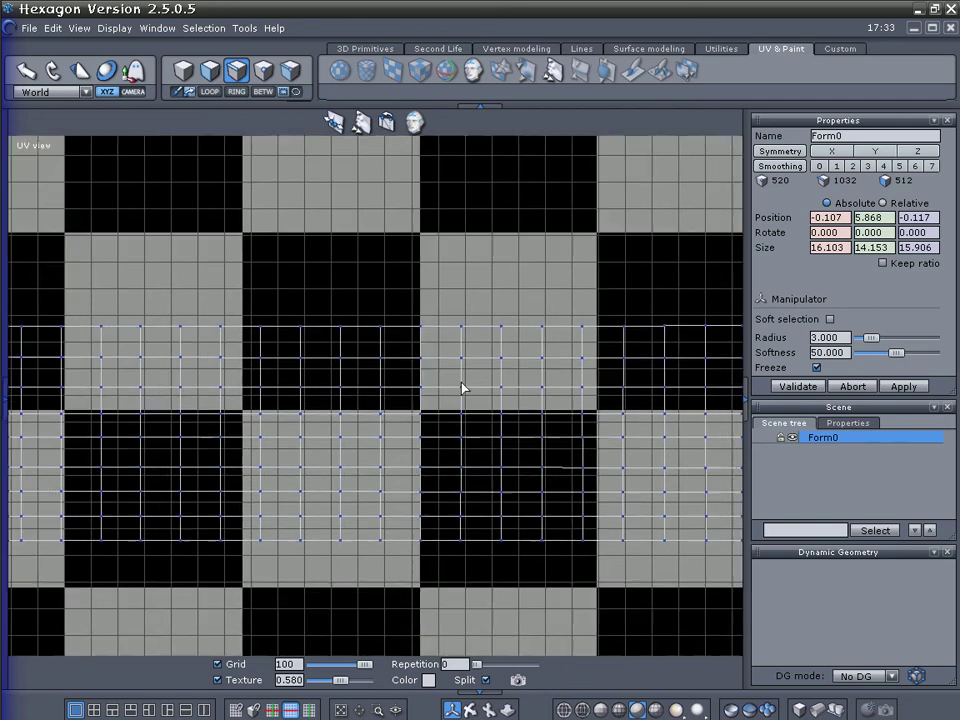
scroll(462, 388, down, 3)
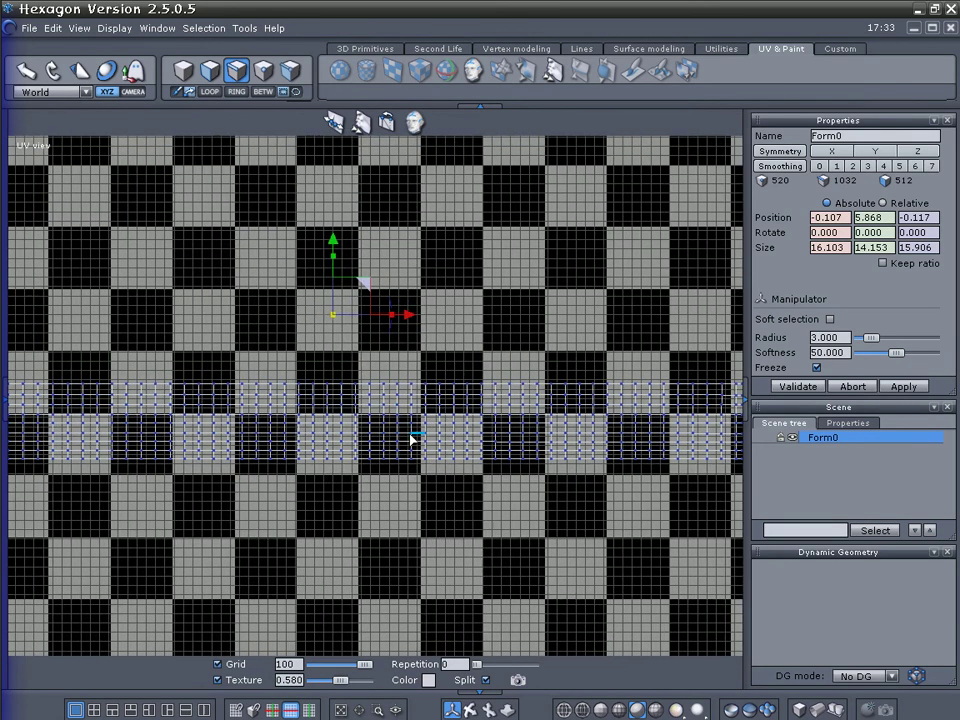
Compare the coil and its UV strip side by side, and show the coil alone in the perspective view
click(204, 712)
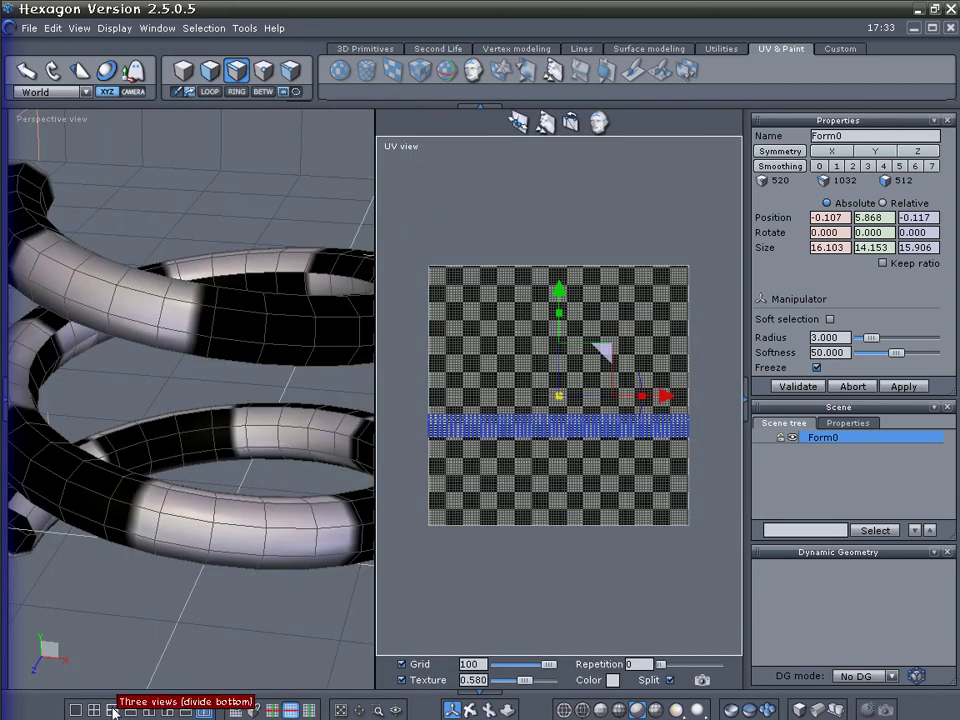
click(75, 710)
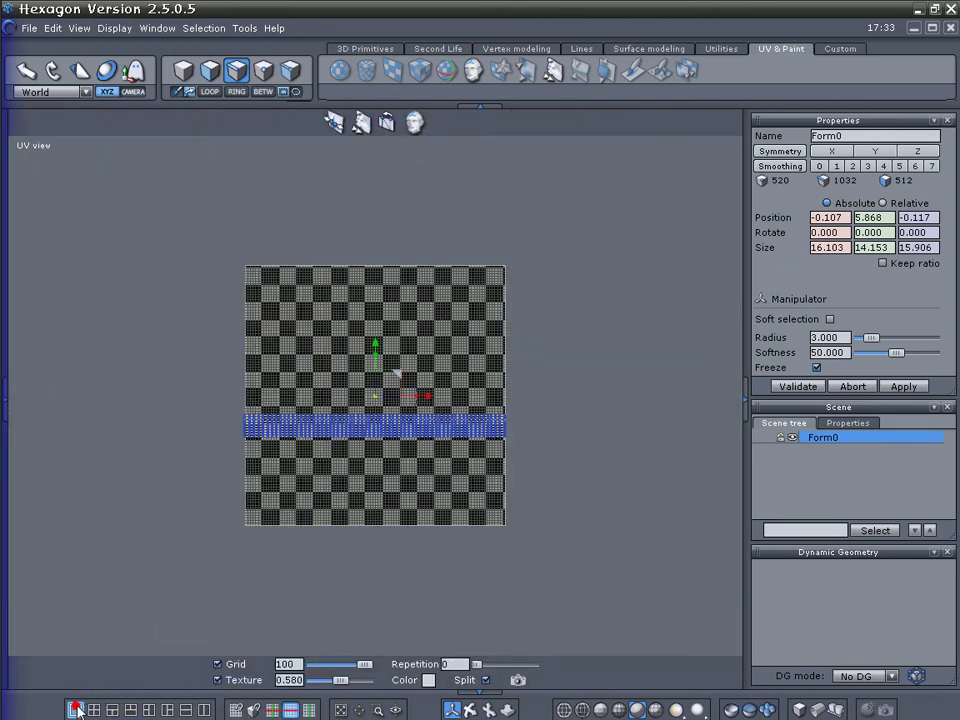
click(204, 712)
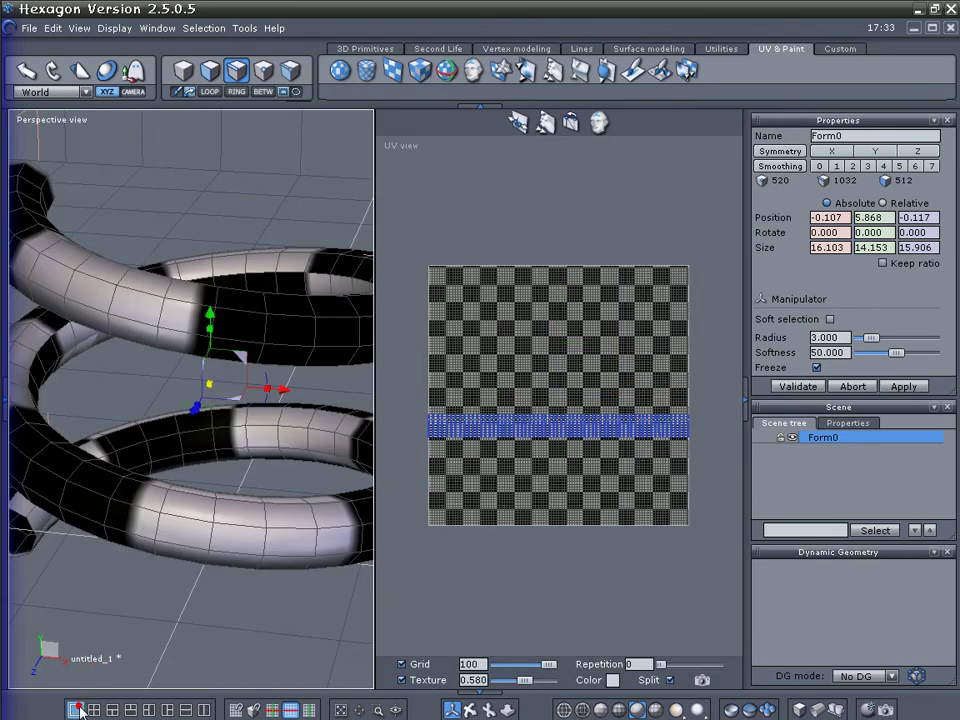
click(77, 710)
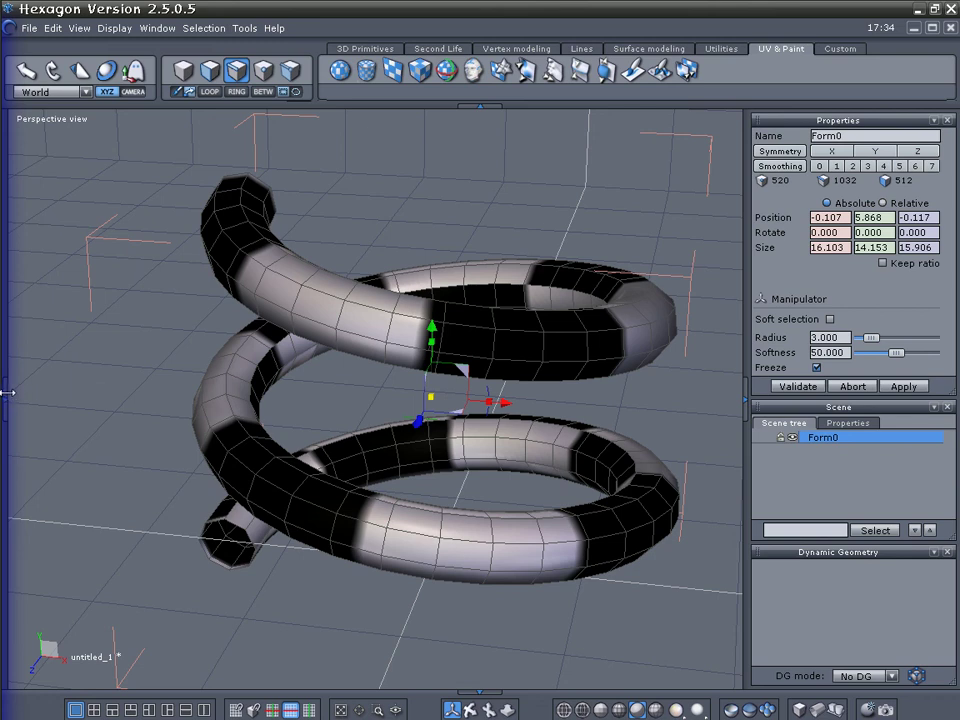
Review the material's texture options, keeping Texture checker, and examine the checker pattern on the coil from a higher angle
mouse_move(5, 392)
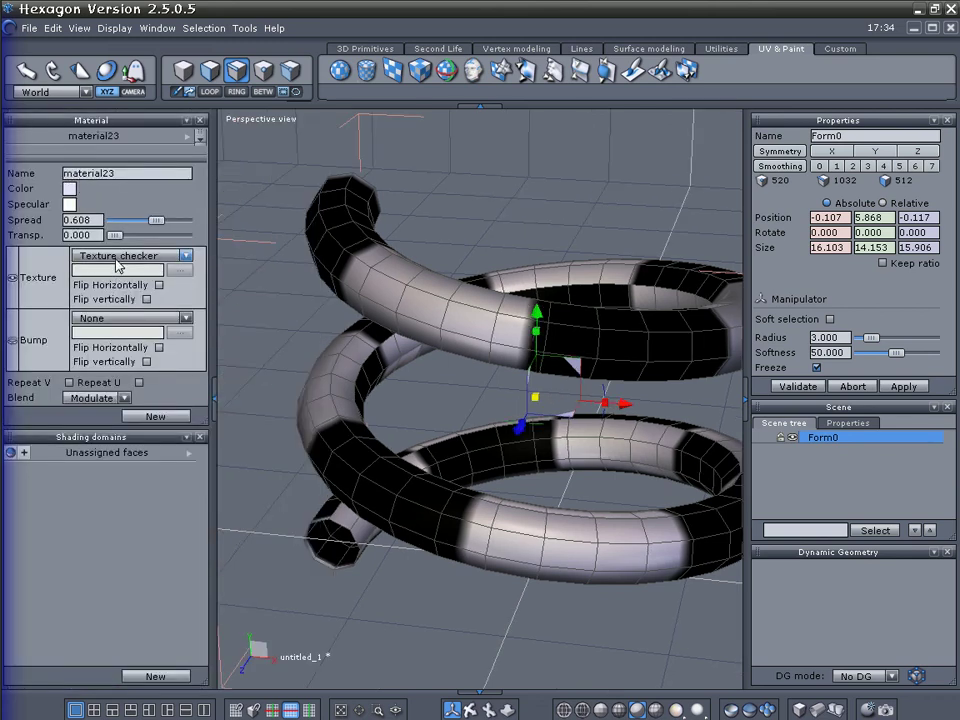
click(117, 256)
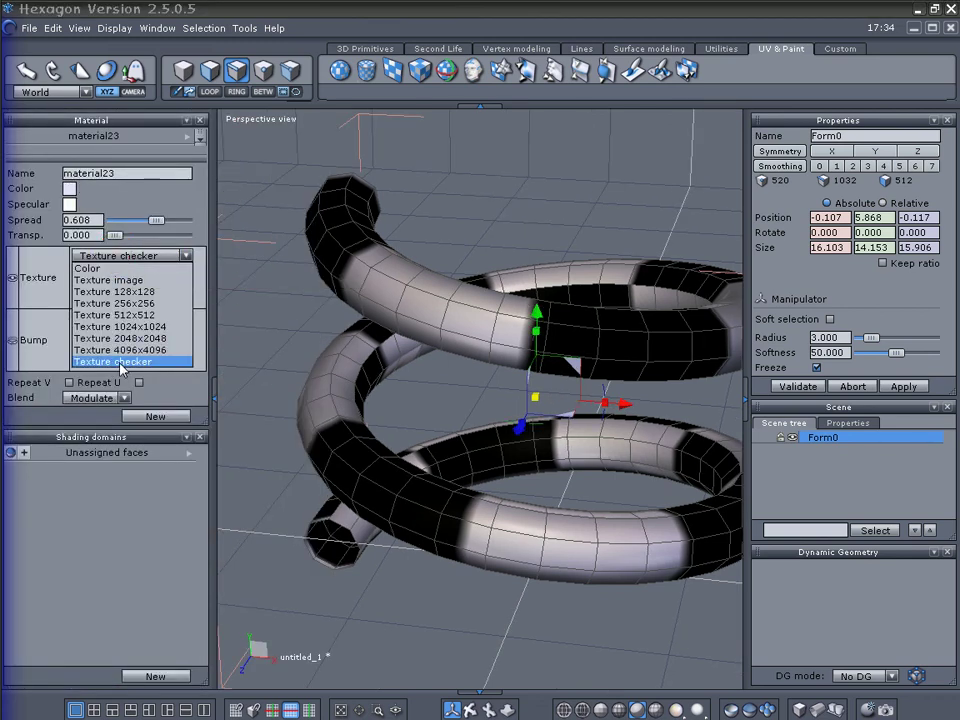
click(120, 360)
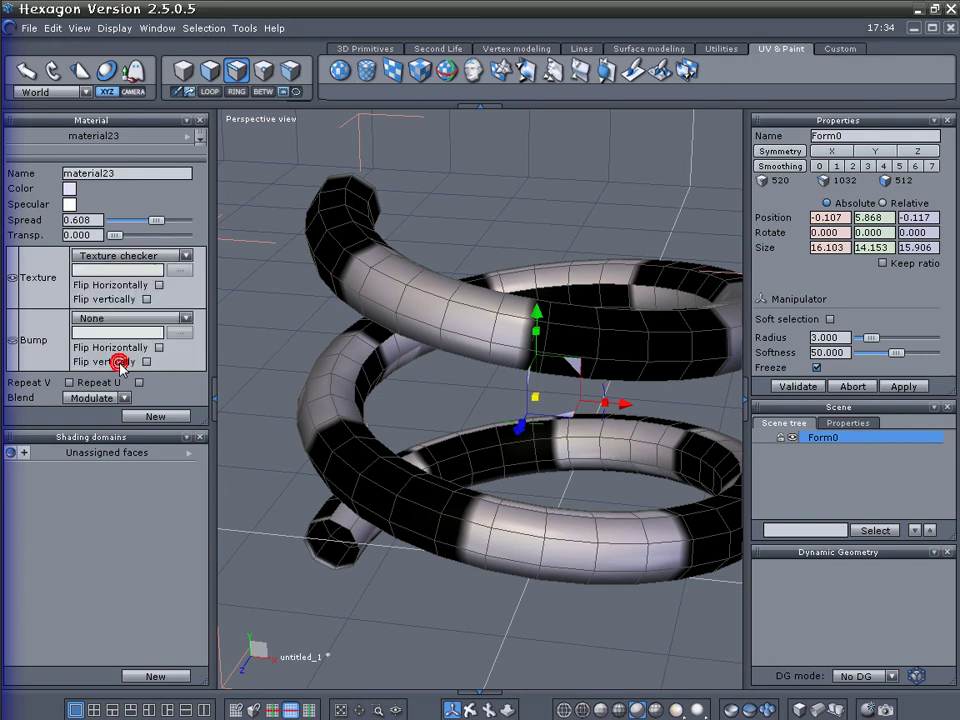
click(213, 392)
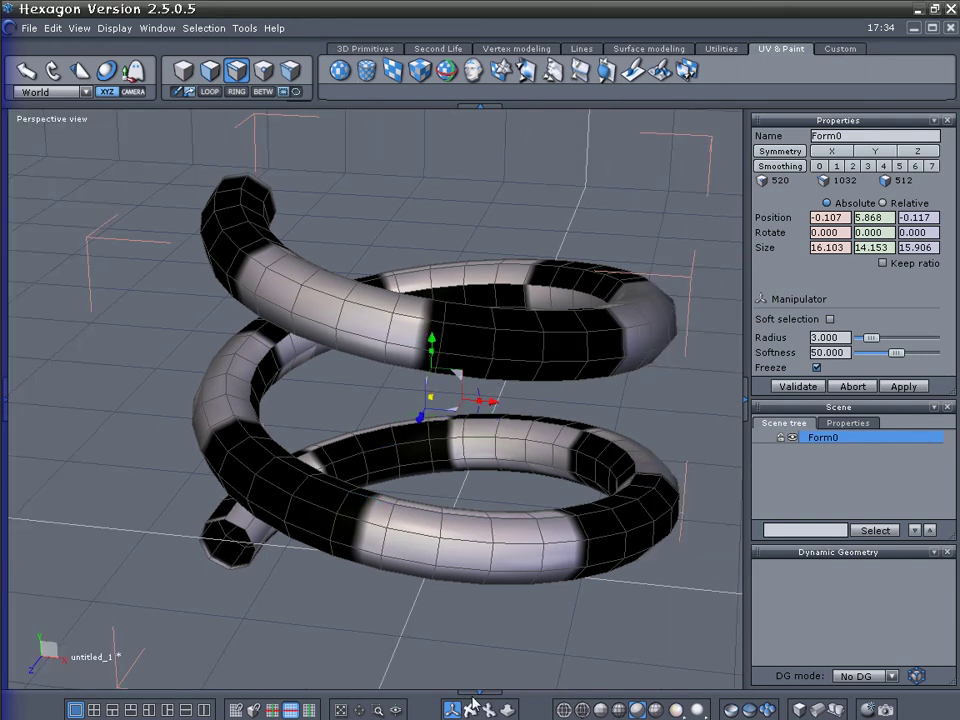
drag(470, 706, 706, 682)
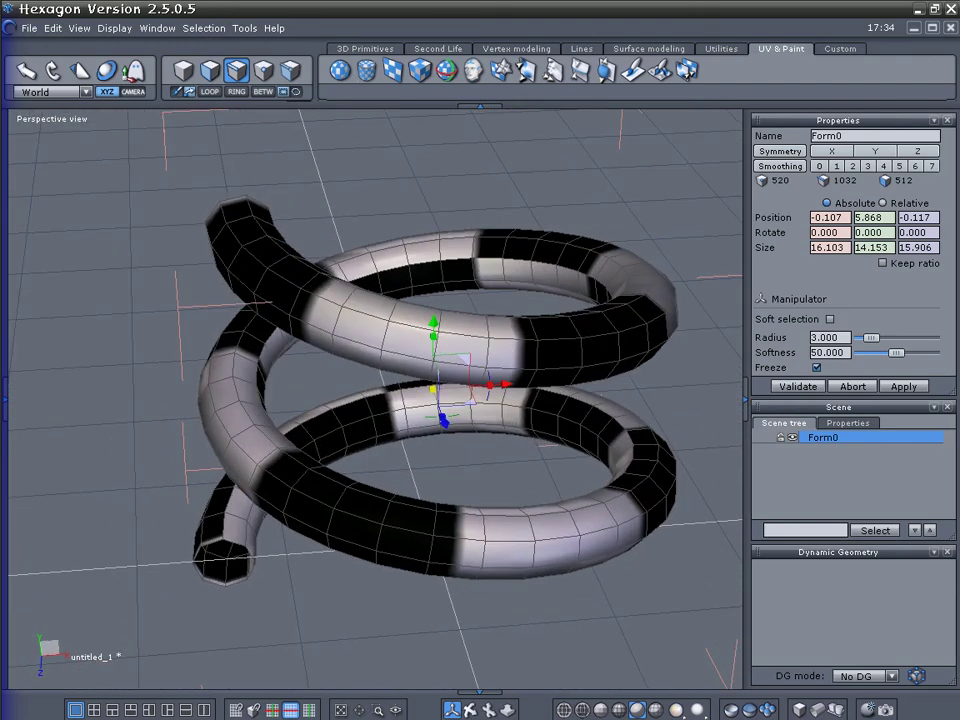
Compare the straightened UV strip with the coil's checker bands, and show the whole UV layout on its own
click(204, 709)
scroll(544, 471, up, 5)
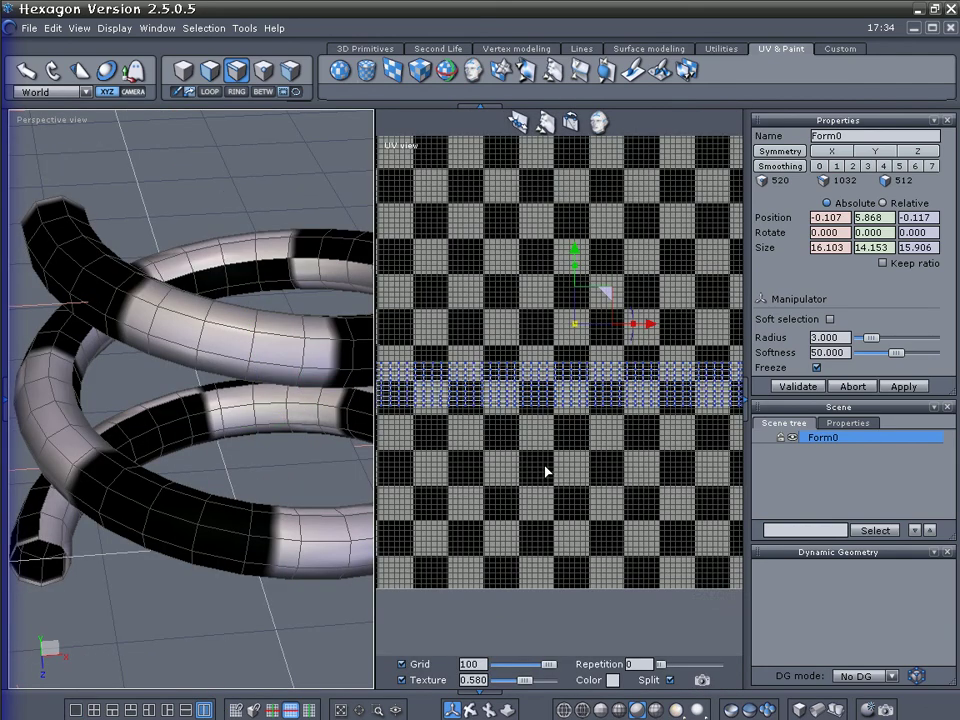
scroll(568, 476, down, 5)
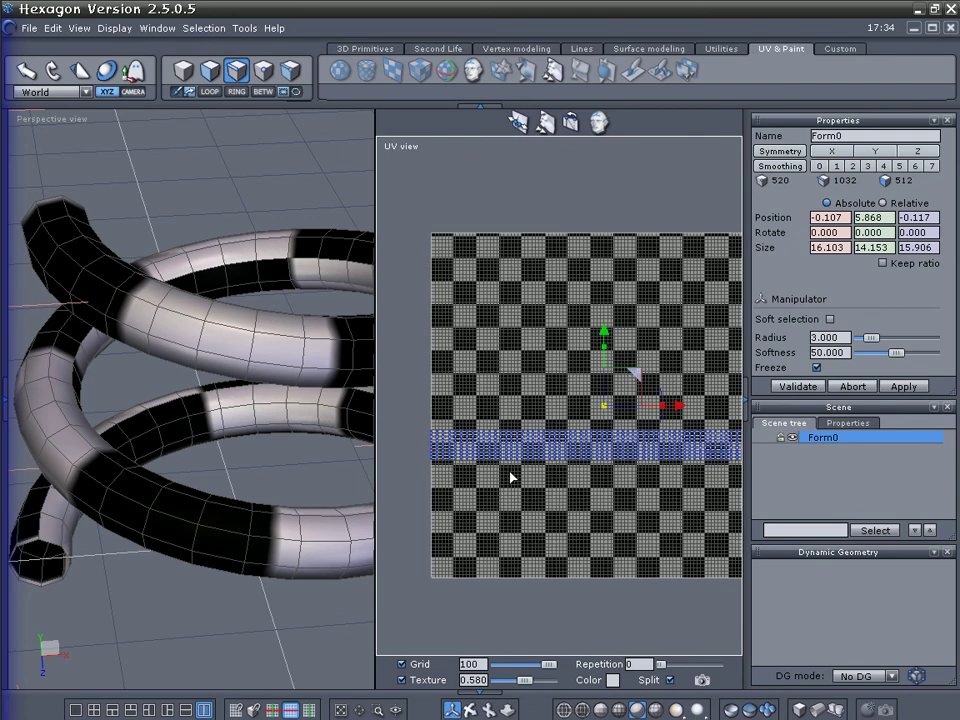
middle_drag(511, 478, 473, 478)
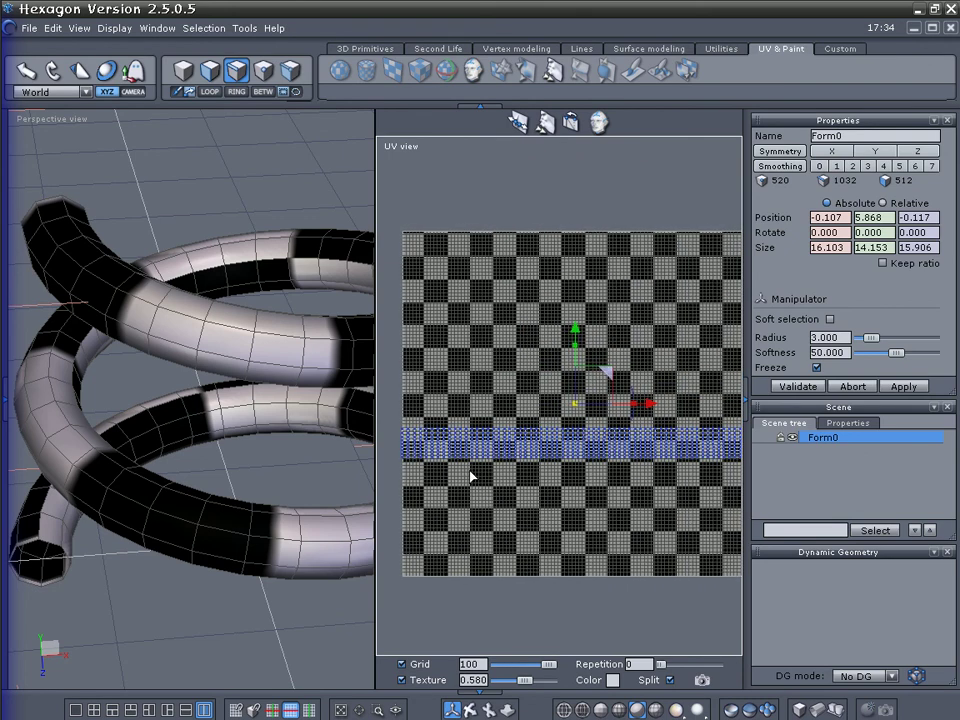
click(78, 709)
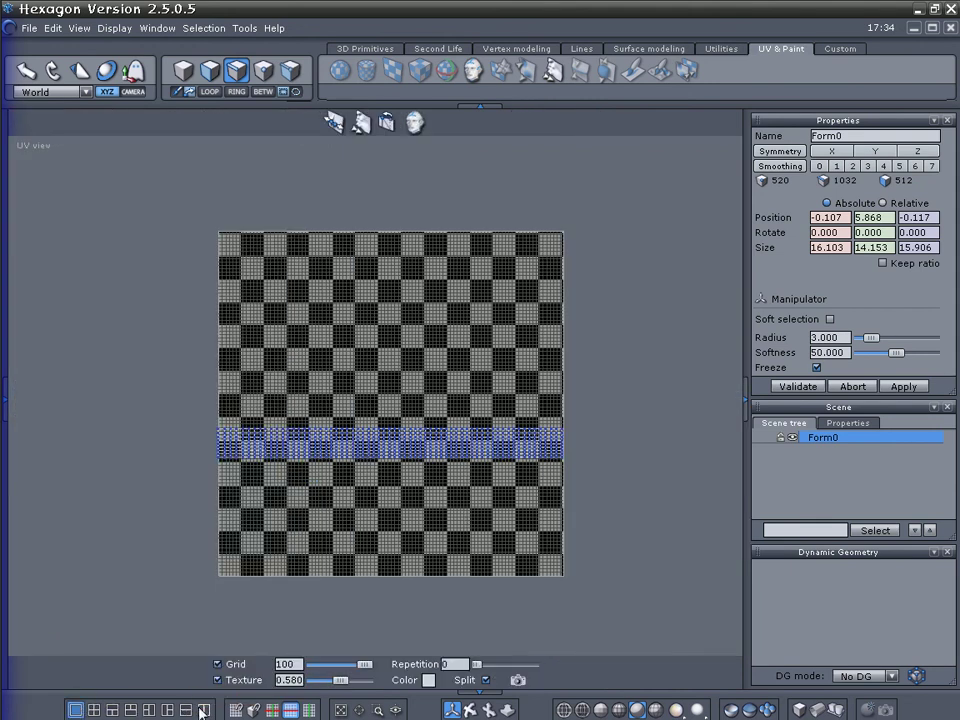
Return to the perspective view alone and examine the checker mapping on the coil from a lower angle and close up
click(203, 709)
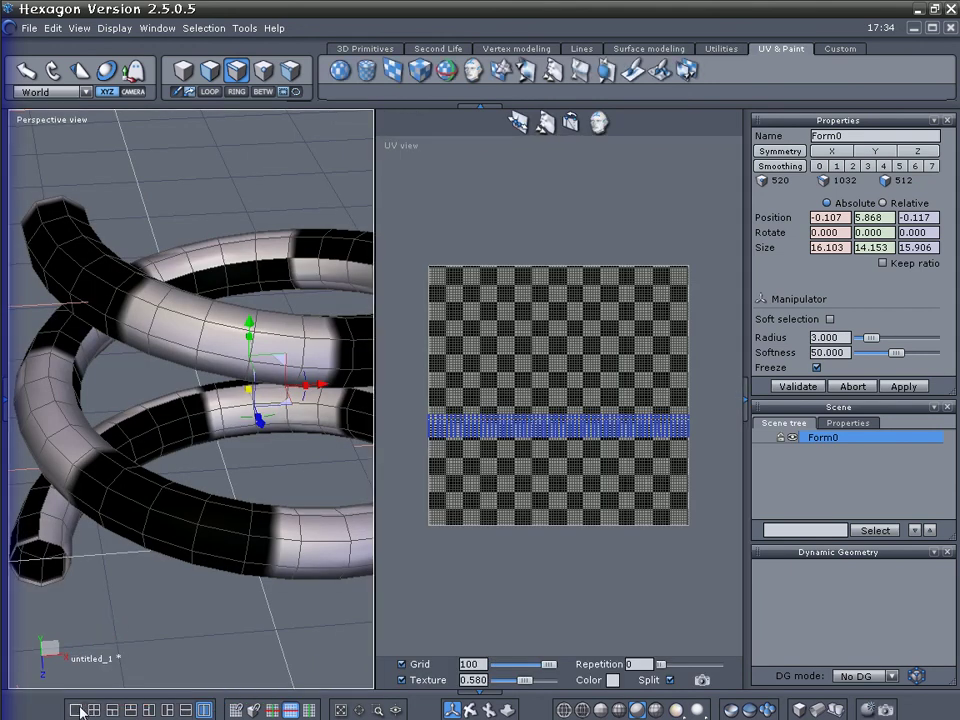
click(77, 709)
scroll(311, 516, down, 5)
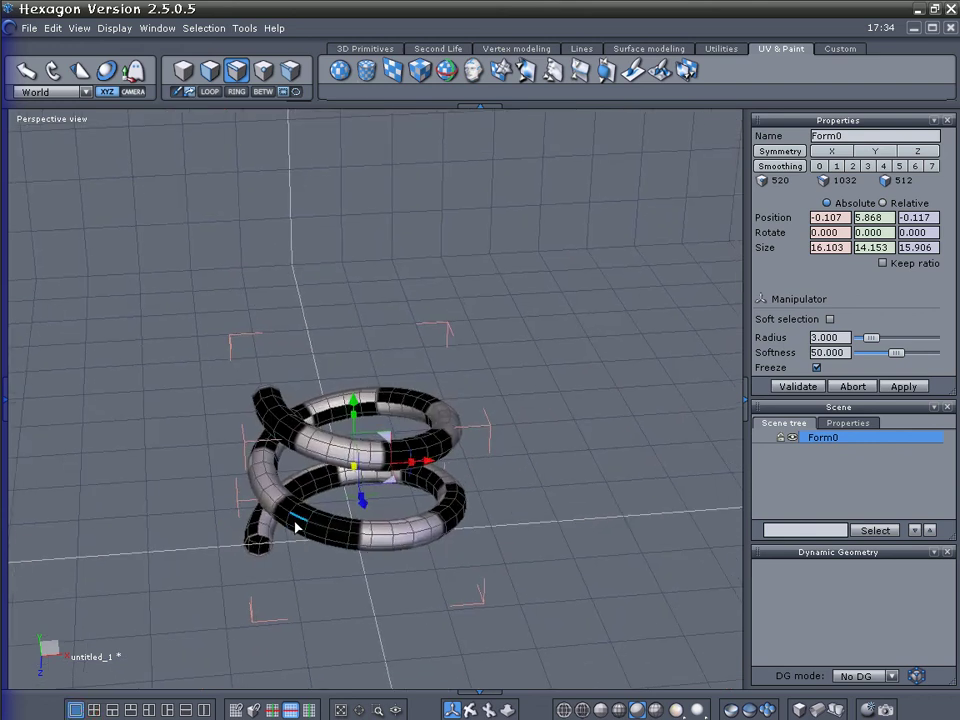
drag(468, 710, 503, 643)
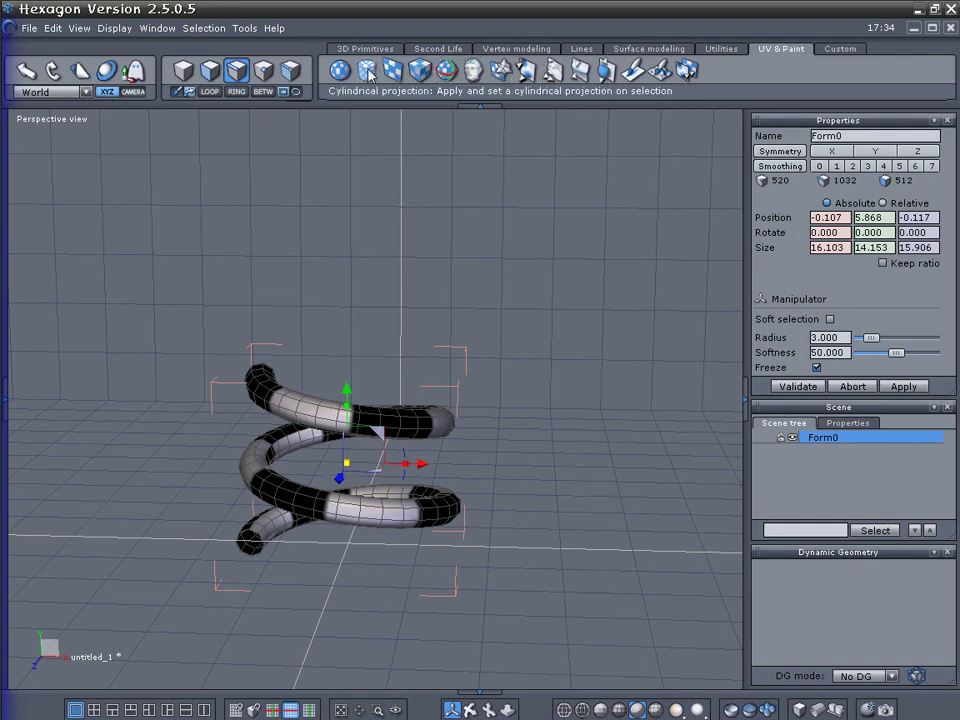
scroll(276, 343, up, 5)
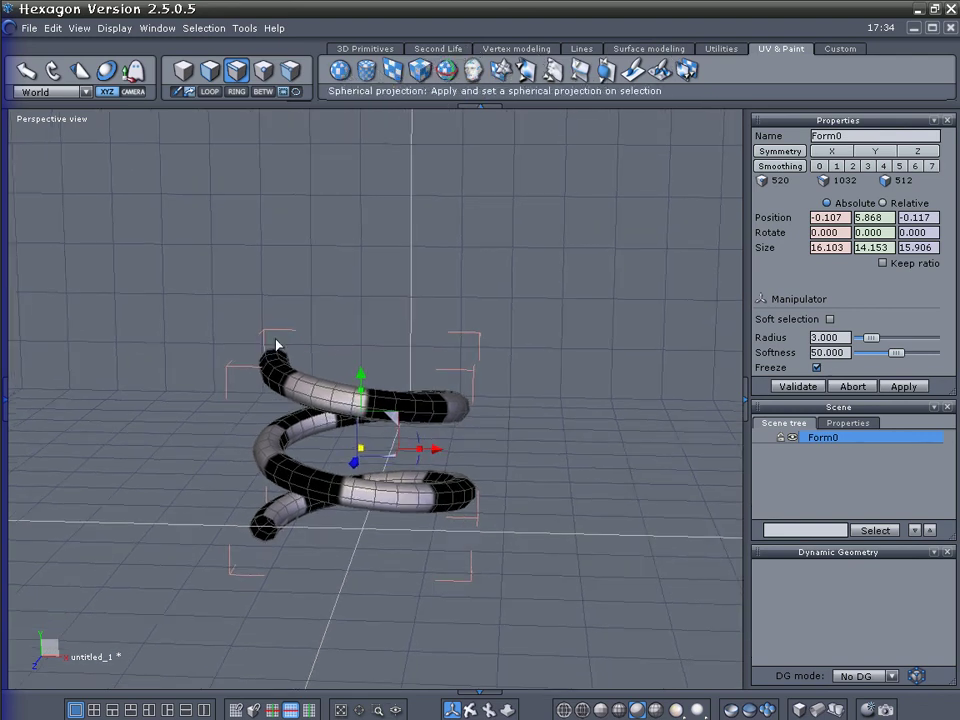
middle_drag(212, 358, 212, 358)
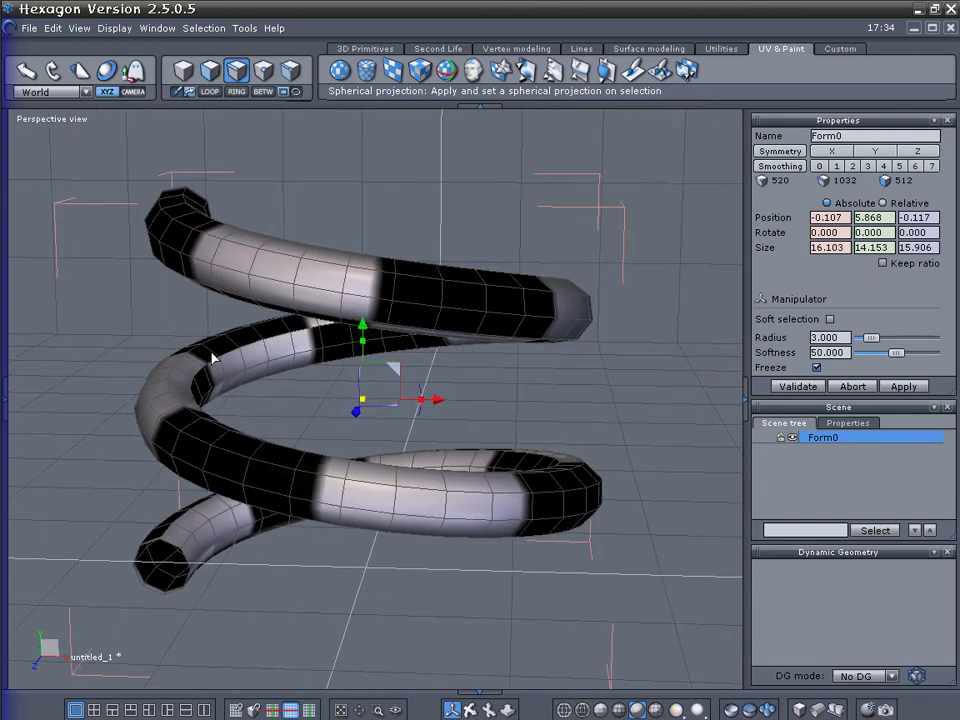